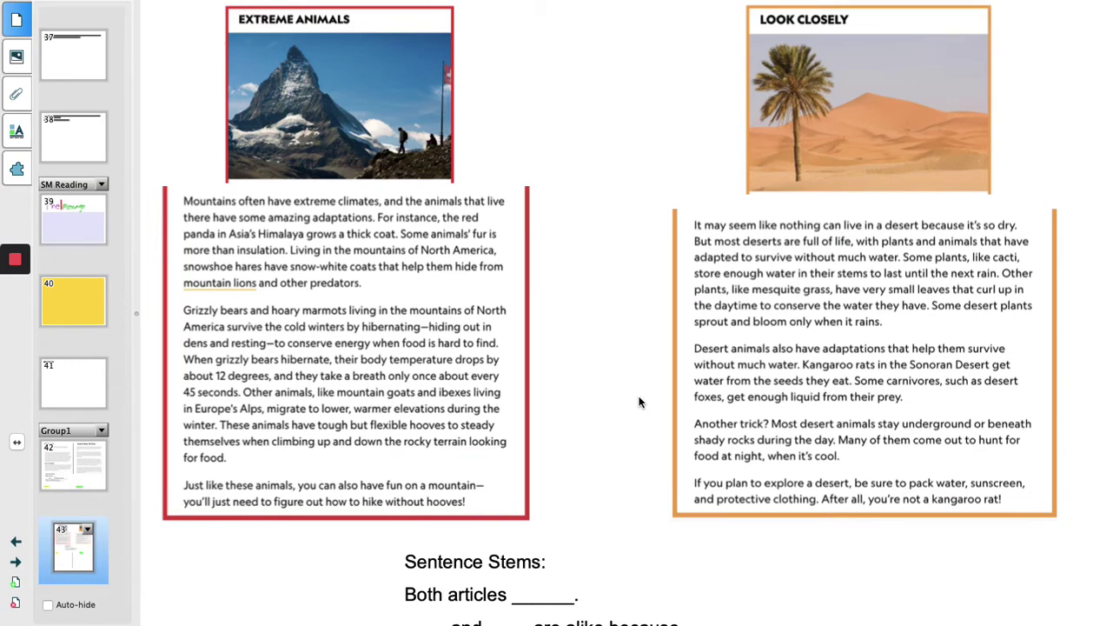
Step: Glance at the Nine Lives and Koalas Wear Mittens page, then return to the Extreme Animals page
{"action": "left_click", "coordinate": [82, 453]}
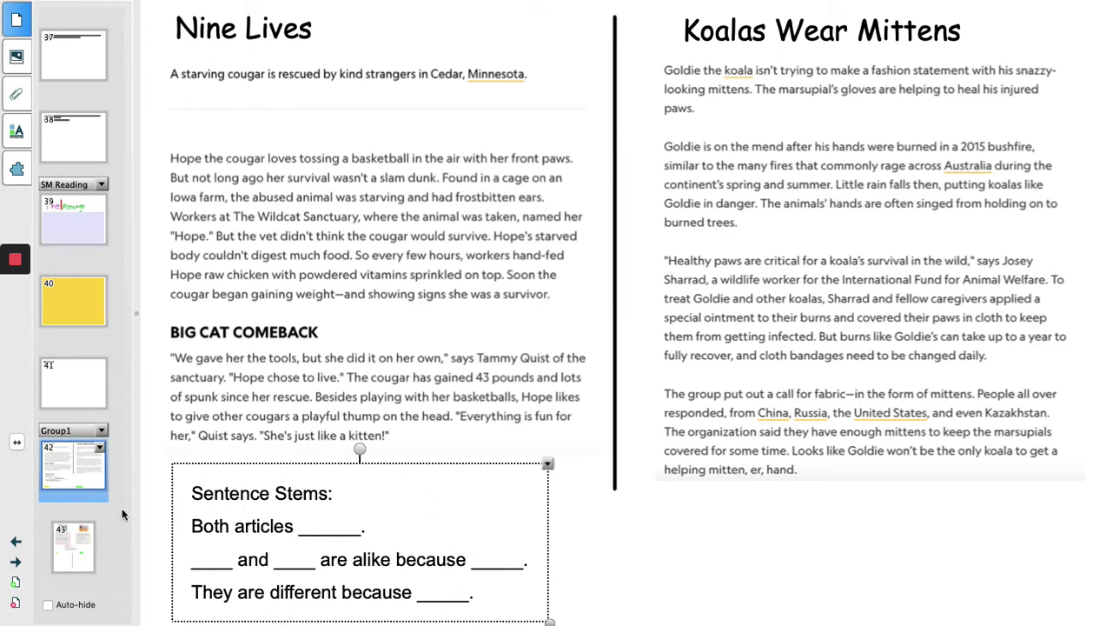
{"action": "left_click", "coordinate": [79, 541]}
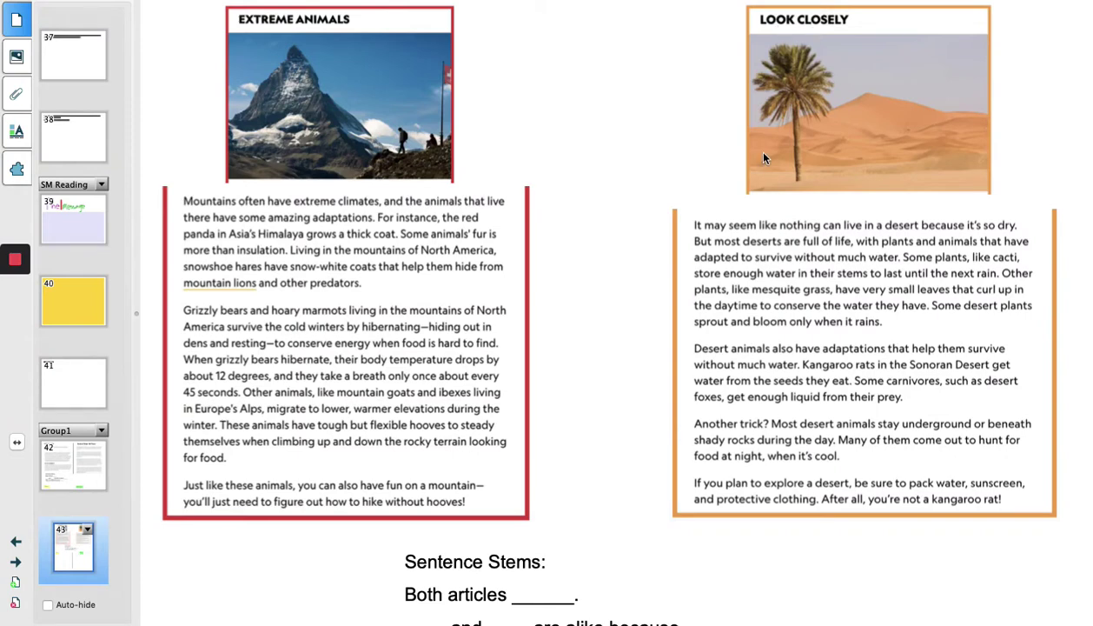
{"action": "scroll", "coordinate": [654, 329], "scroll_direction": "down", "scroll_amount": 5}
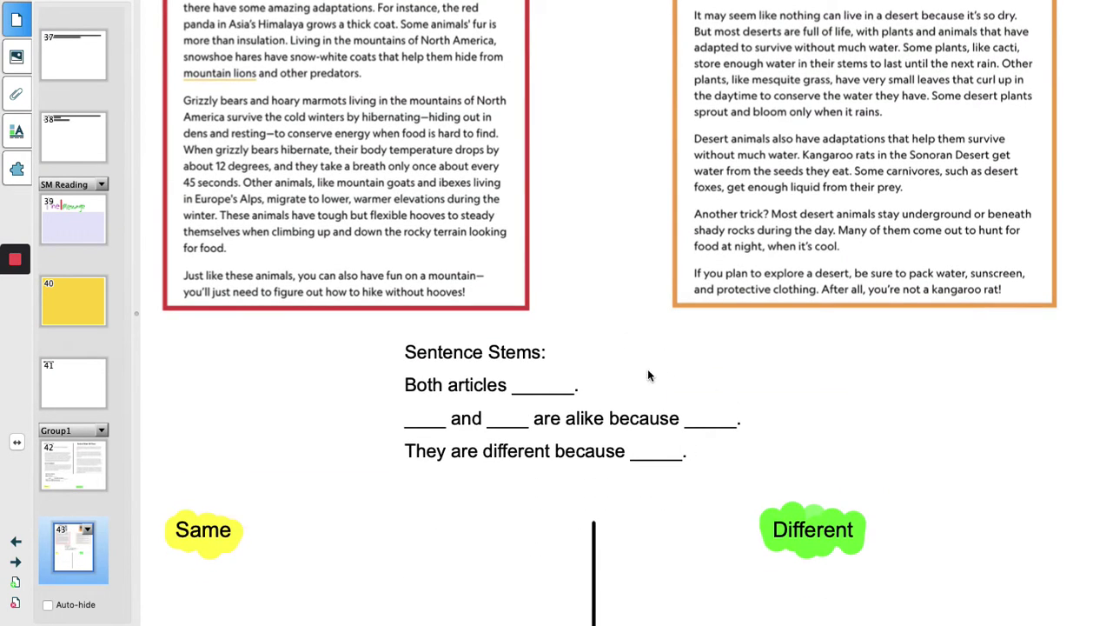
{"action": "scroll", "coordinate": [648, 376], "scroll_direction": "down", "scroll_amount": 7}
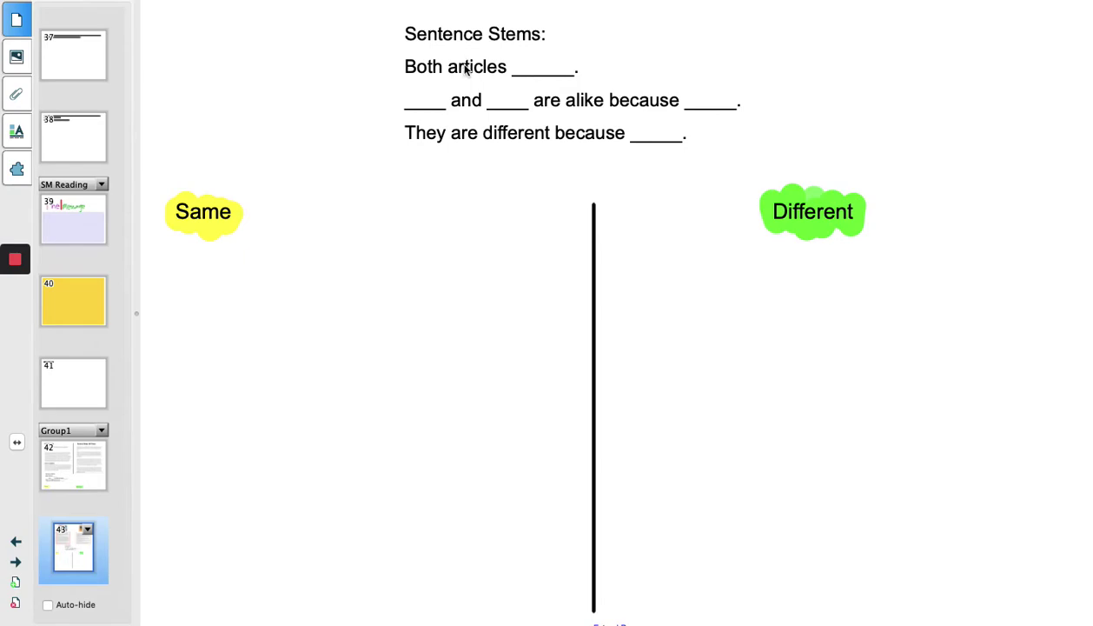
{"action": "scroll", "coordinate": [465, 70], "scroll_direction": "up", "scroll_amount": 10}
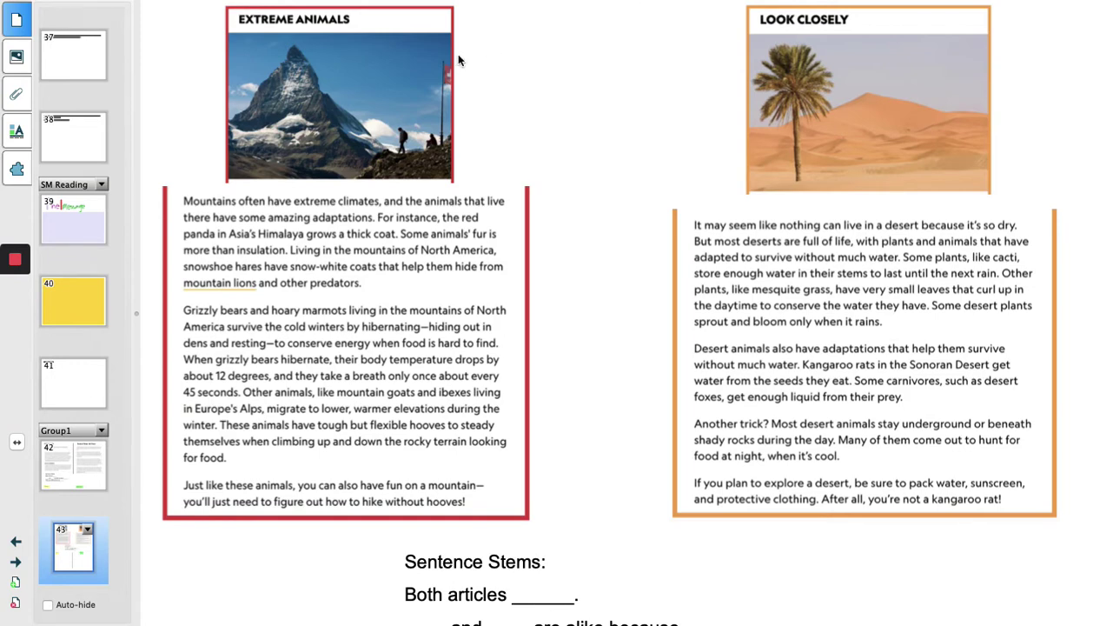
{"action": "scroll", "coordinate": [459, 78], "scroll_direction": "down", "scroll_amount": 5}
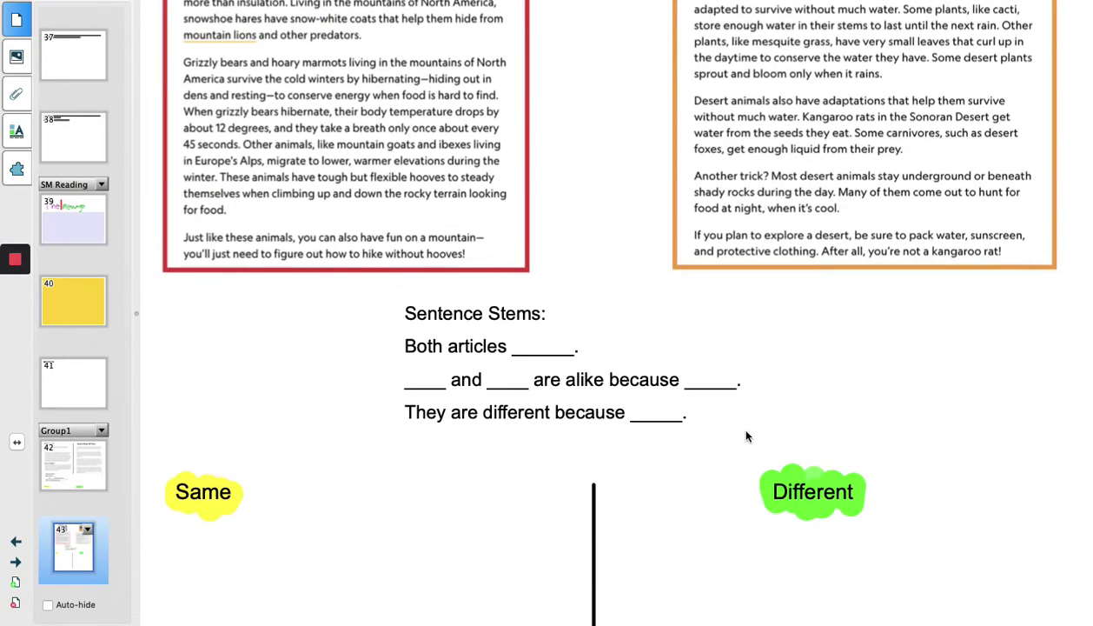
{"action": "scroll", "coordinate": [663, 458], "scroll_direction": "up", "scroll_amount": 5}
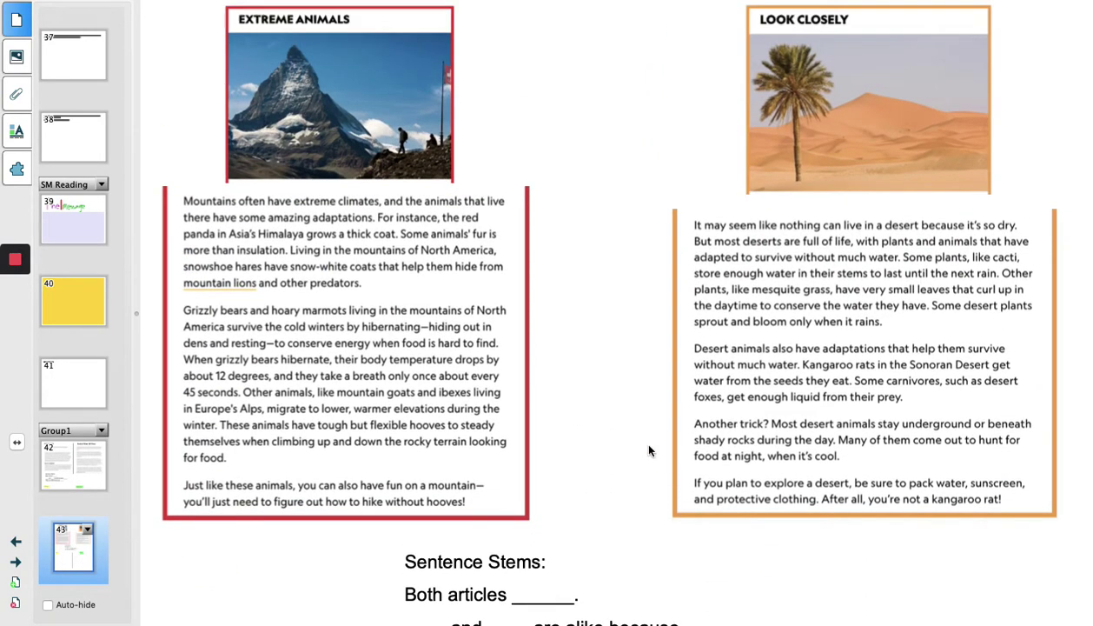
Step: Type 'Many animals that live in the Mountains have adaptations to help them survive.' at size 12 beside the mountain picture
{"action": "left_click", "coordinate": [461, 24]}
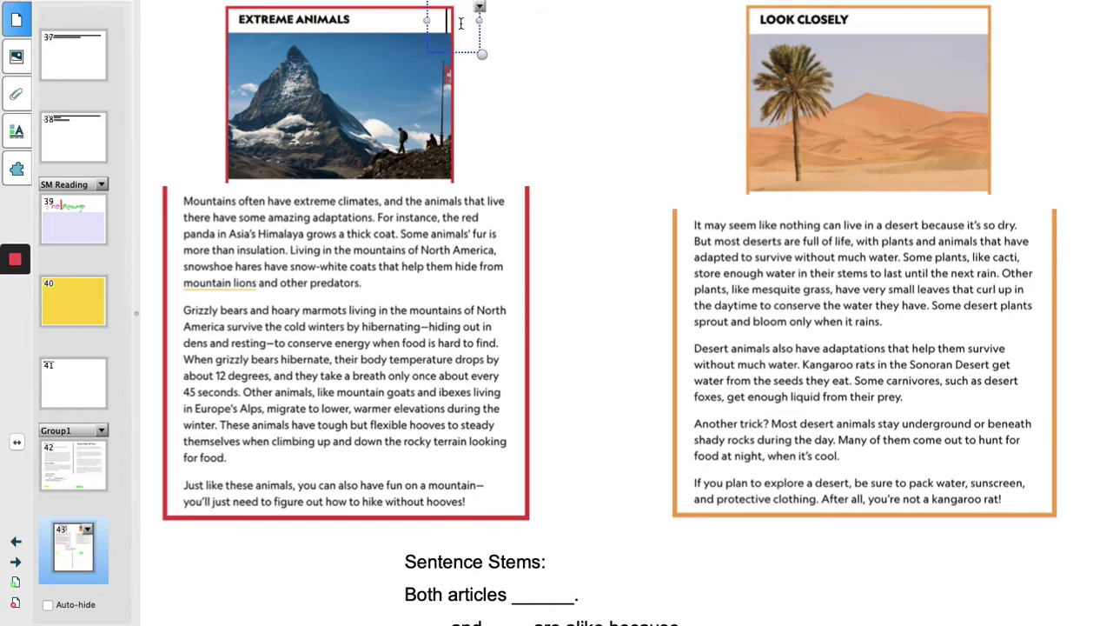
{"action": "left_click", "coordinate": [644, 1]}
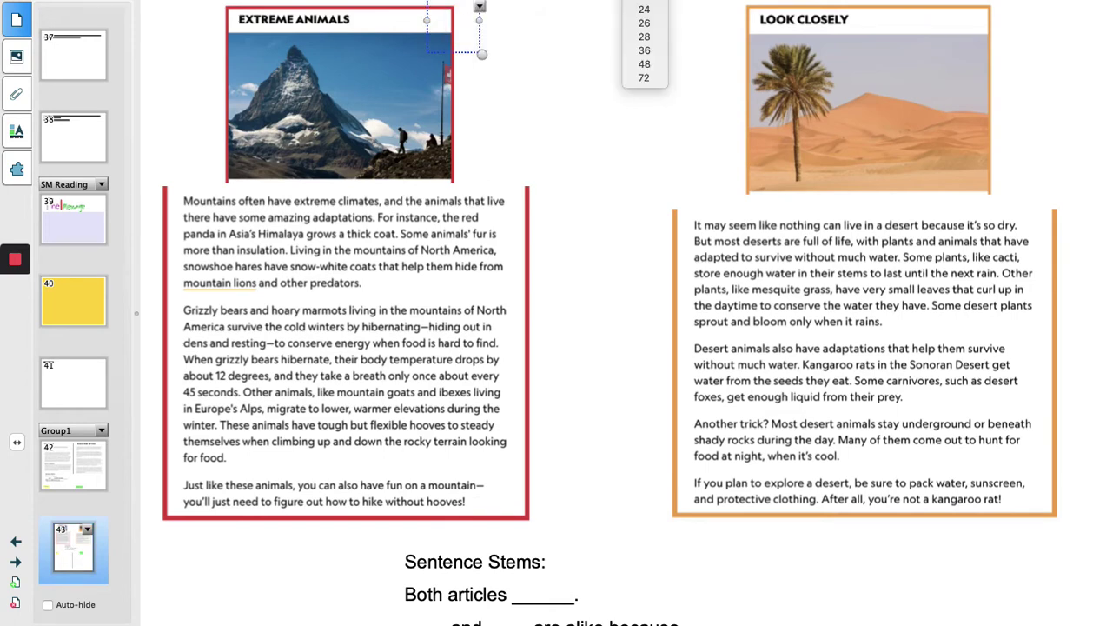
{"action": "left_click", "coordinate": [638, 10]}
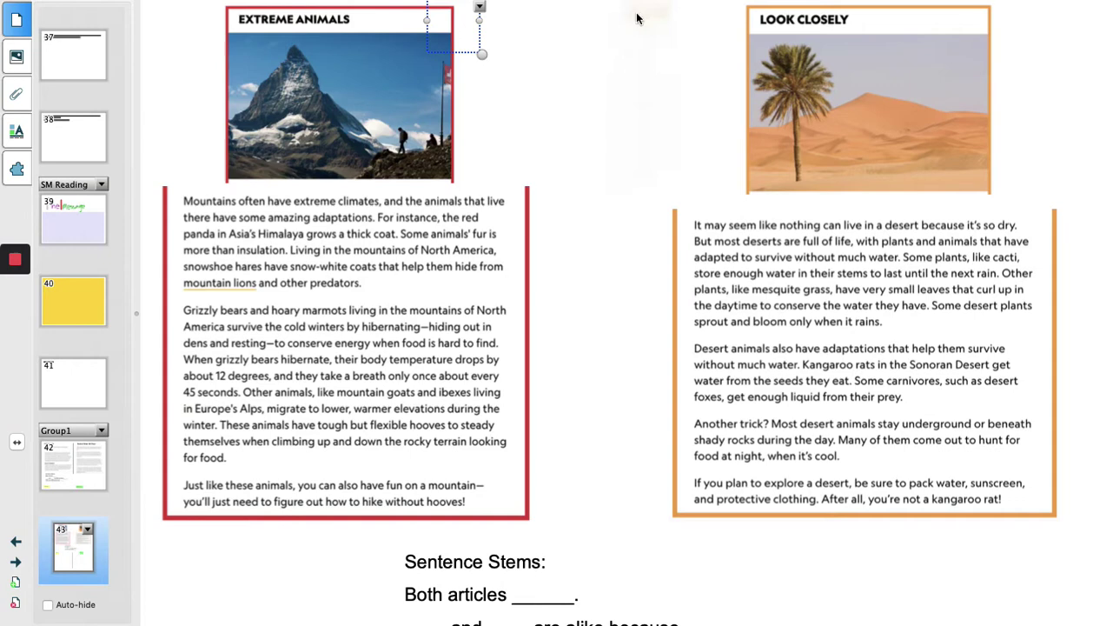
{"action": "left_click", "coordinate": [487, 47]}
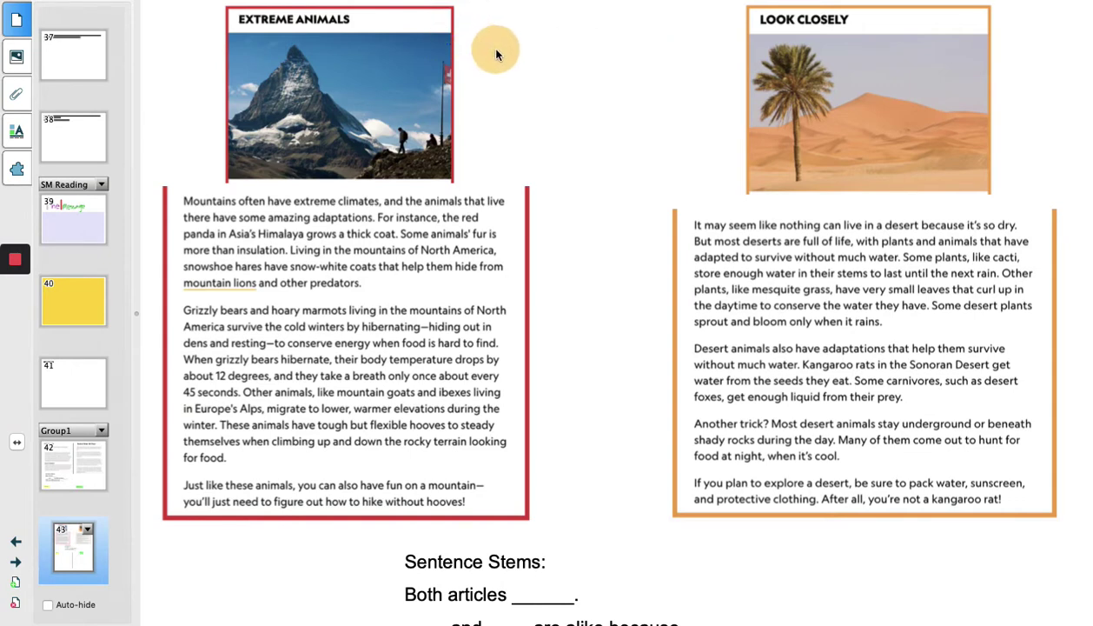
{"action": "left_click", "coordinate": [462, 33]}
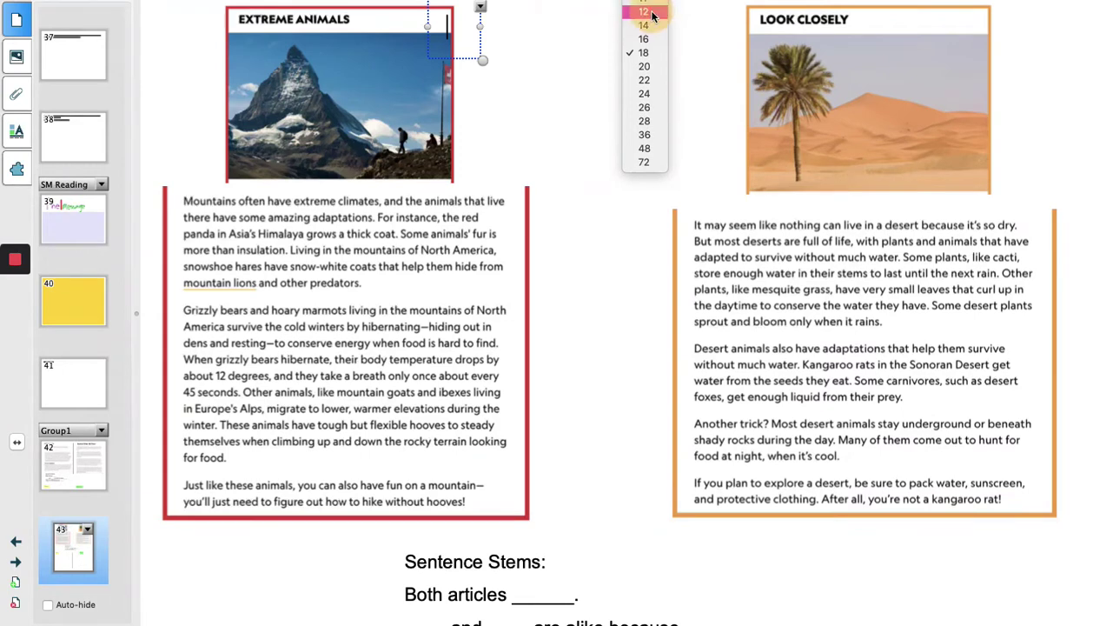
{"action": "left_click", "coordinate": [644, 10]}
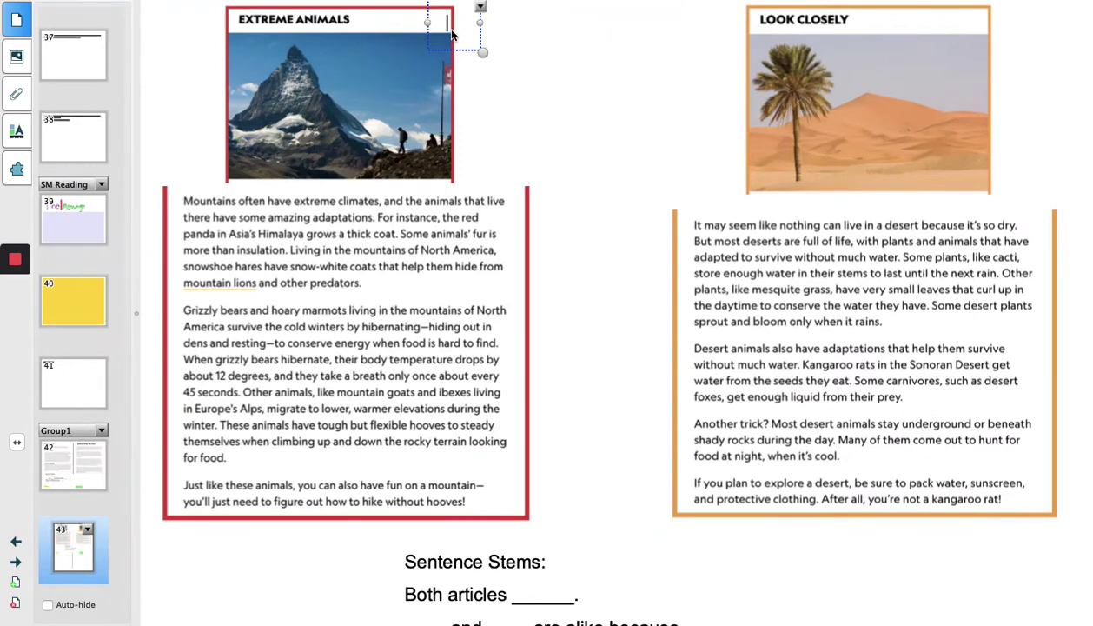
{"action": "left_click", "coordinate": [449, 30]}
{"action": "type", "text": "Ma"}
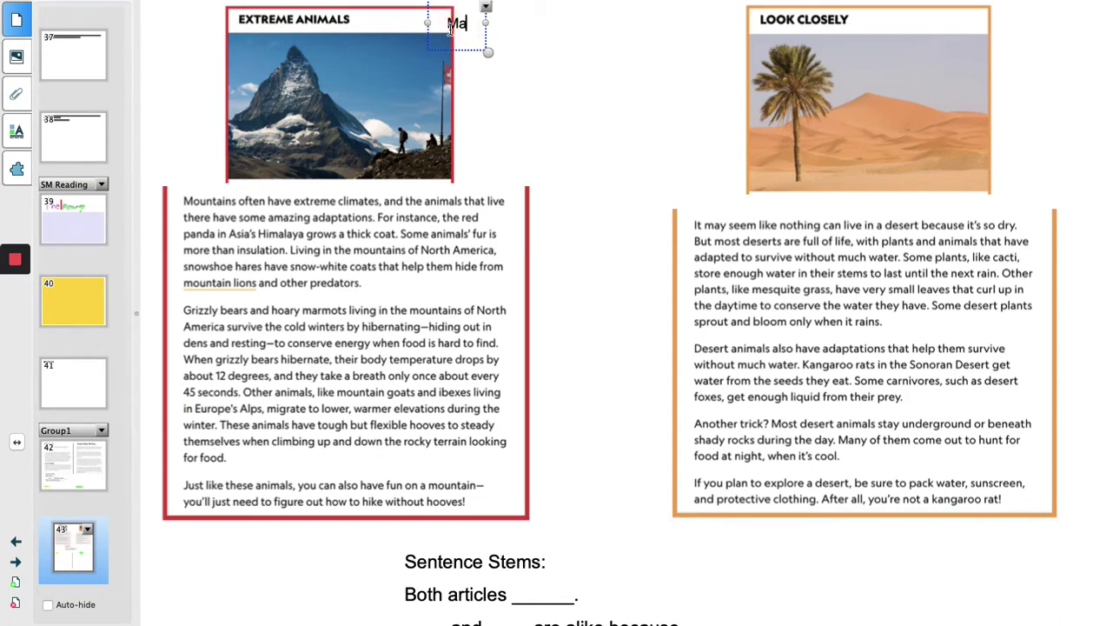
{"action": "type", "text": "ny animals "}
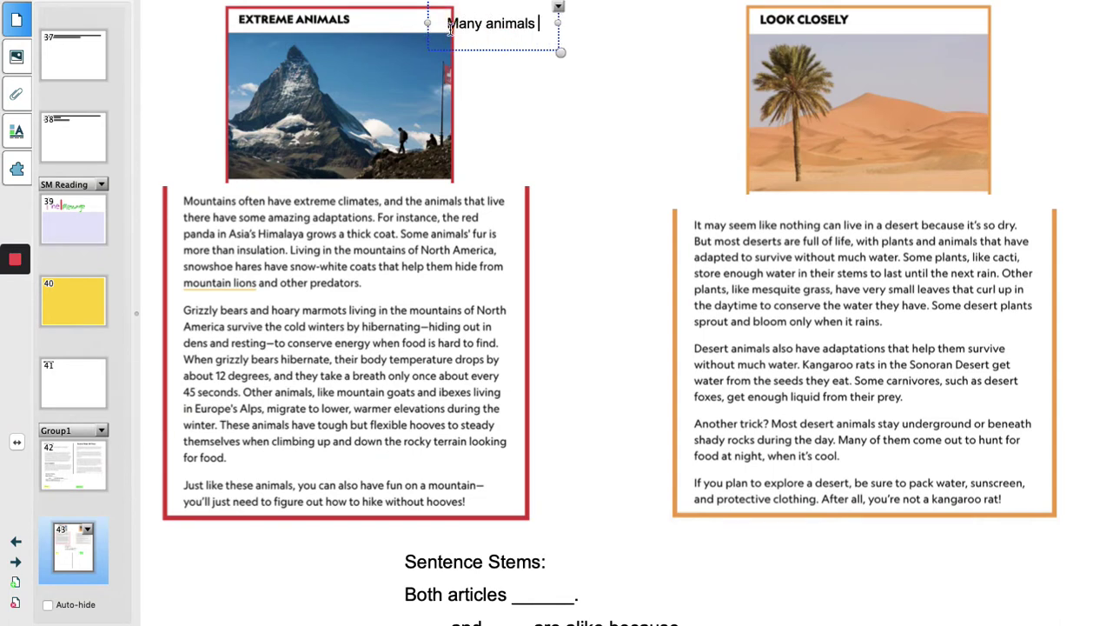
{"action": "type", "text": "that live in "}
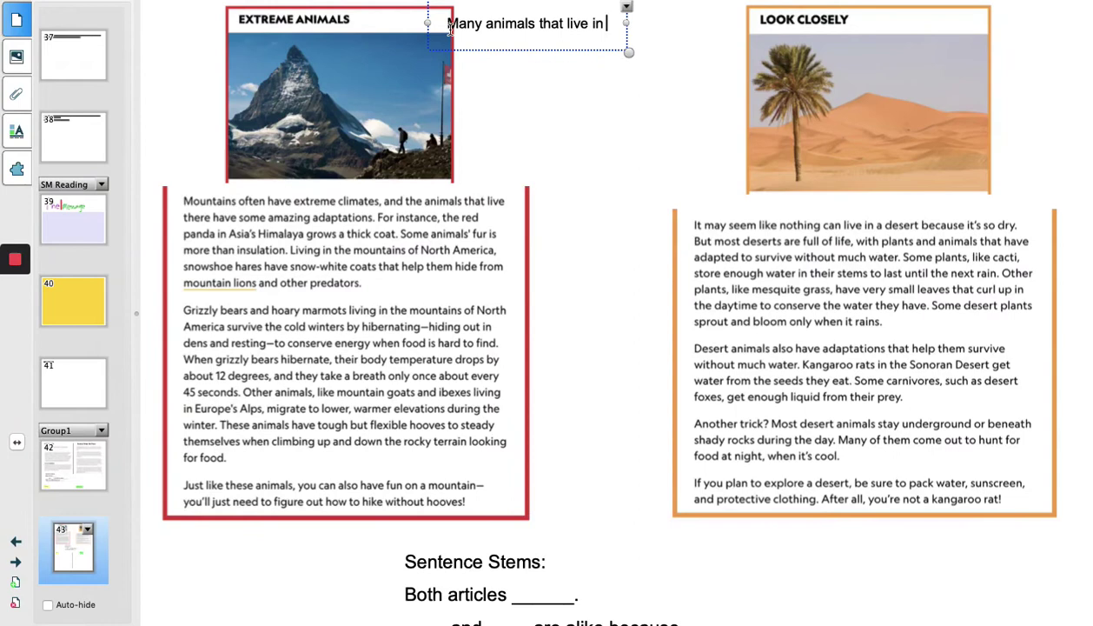
{"action": "type", "text": "the Moun"}
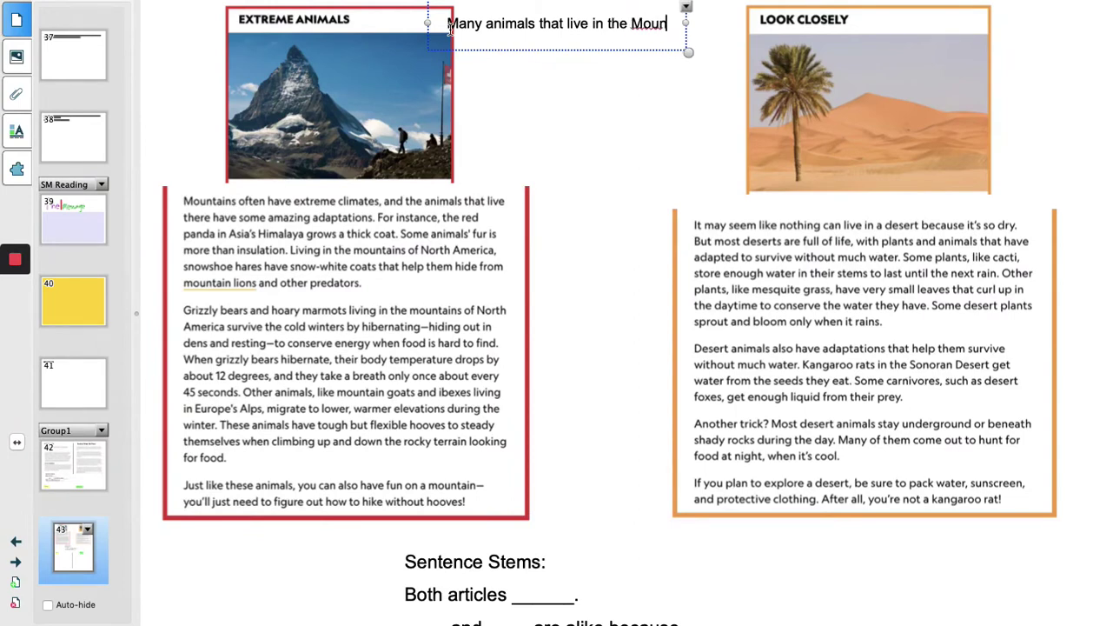
{"action": "type", "text": "tain"}
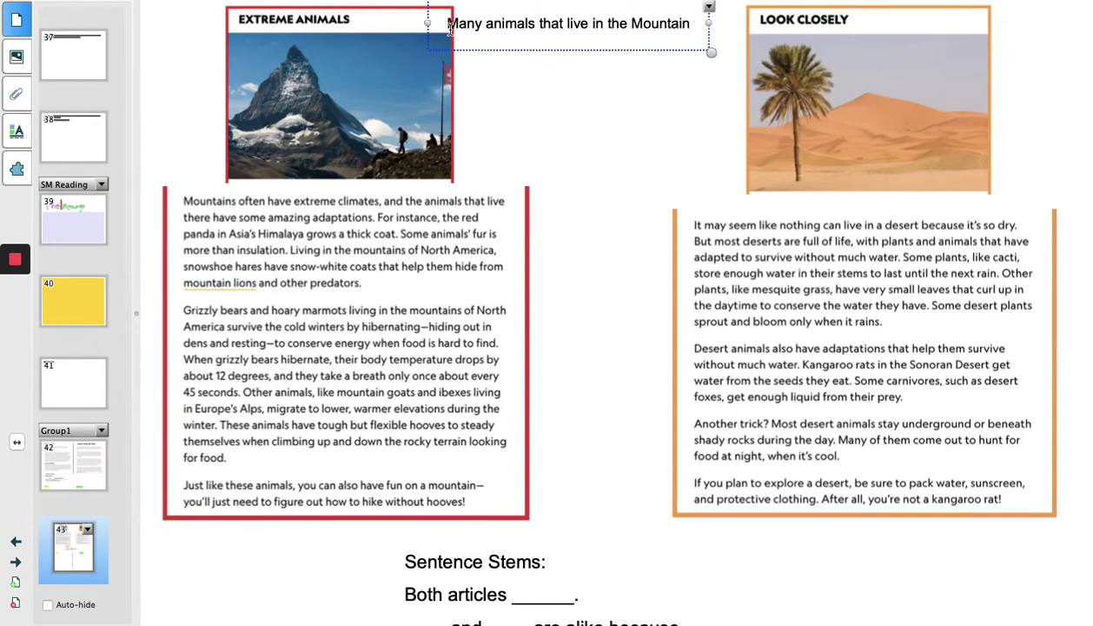
{"action": "type", "text": "s have ada"}
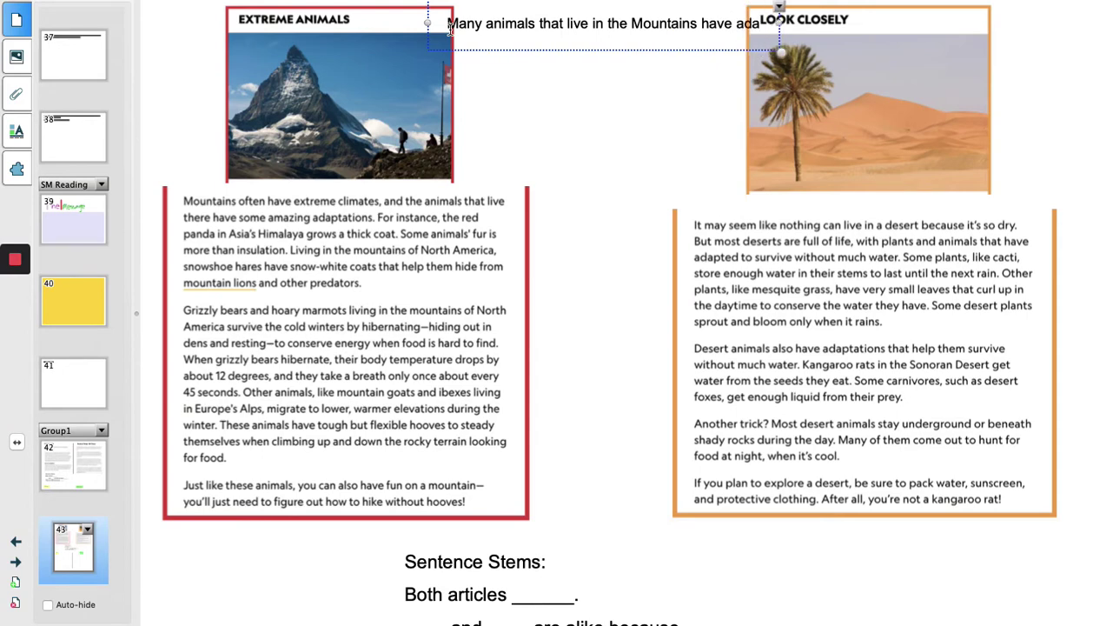
{"action": "type", "text": "ptat"}
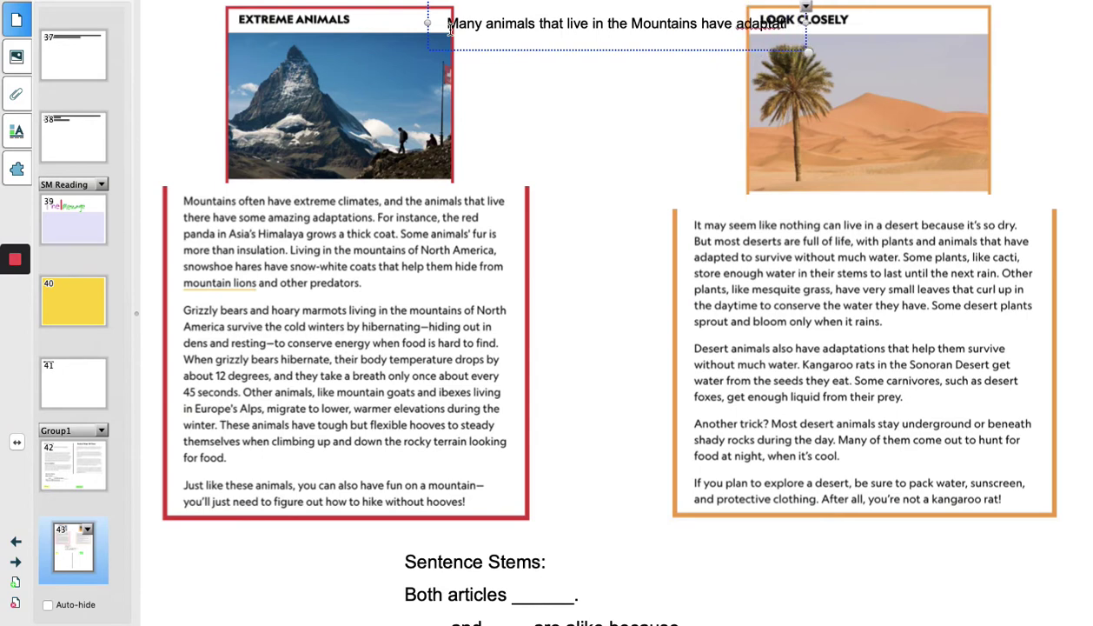
{"action": "type", "text": "ions to help"}
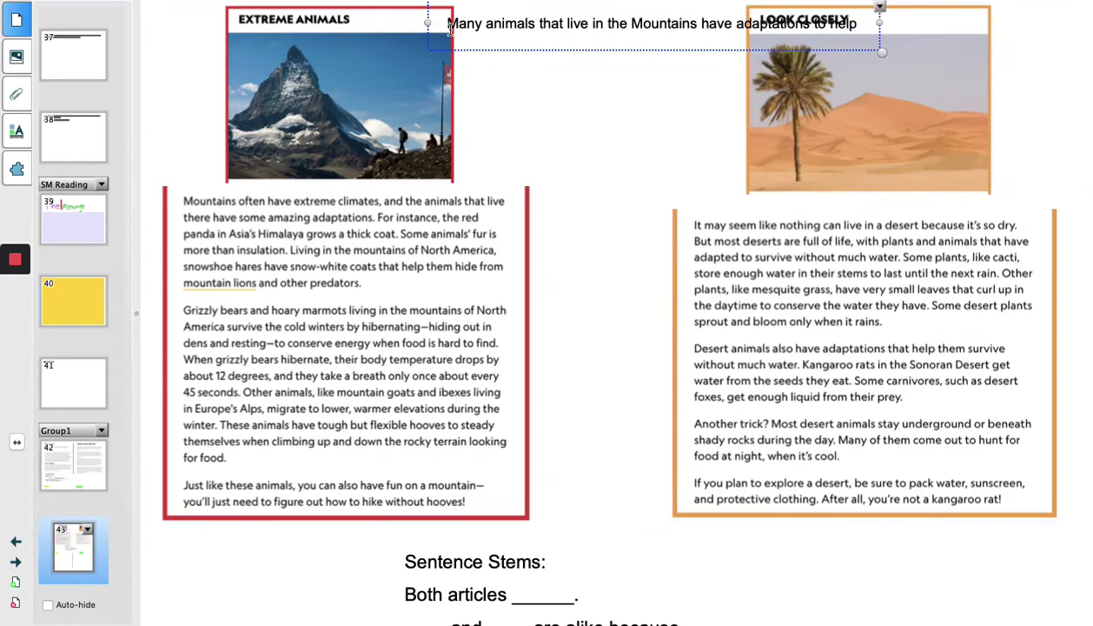
{"action": "type", "text": " them survive."}
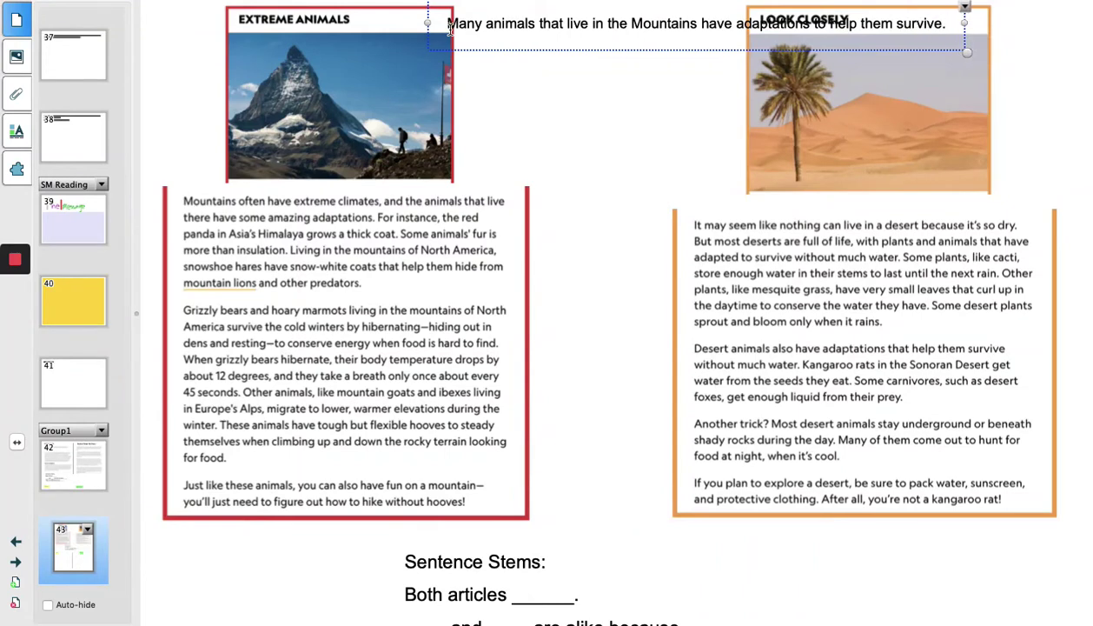
Step: Narrow the mountain sentence's box so it wraps, then nudge it into place
{"action": "left_click_drag", "start_coordinate": [958, 43], "coordinate": [843, 186]}
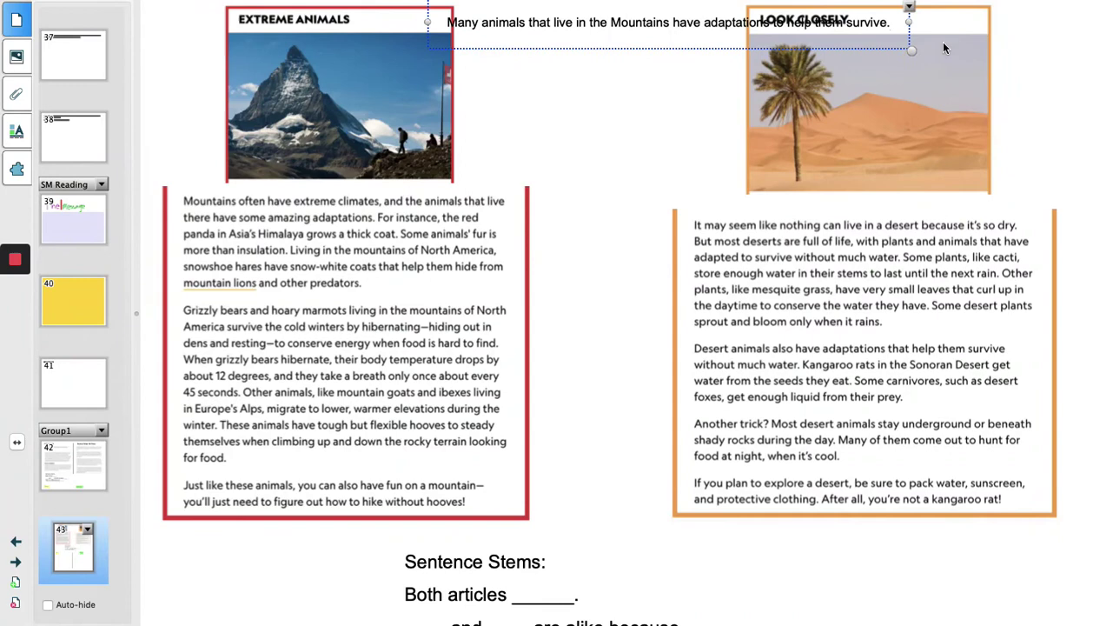
{"action": "left_click_drag", "start_coordinate": [928, 39], "coordinate": [660, 81]}
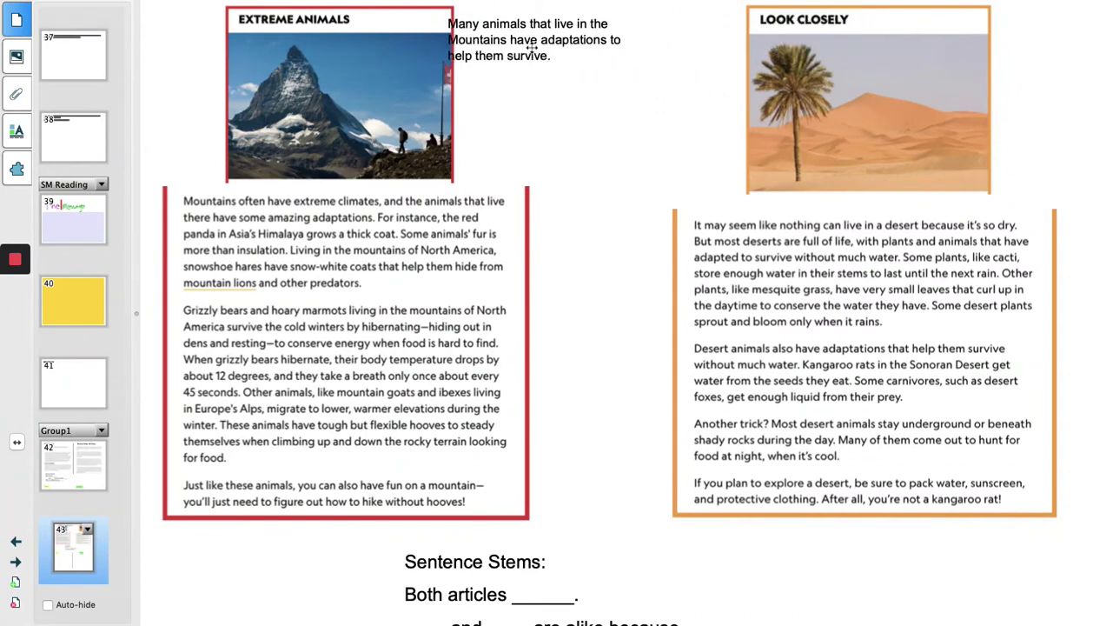
{"action": "mouse_move", "coordinate": [535, 67]}
{"action": "left_mouse_down"}
{"action": "mouse_move", "coordinate": [556, 92]}
{"action": "mouse_move", "coordinate": [551, 71]}
{"action": "left_mouse_up"}
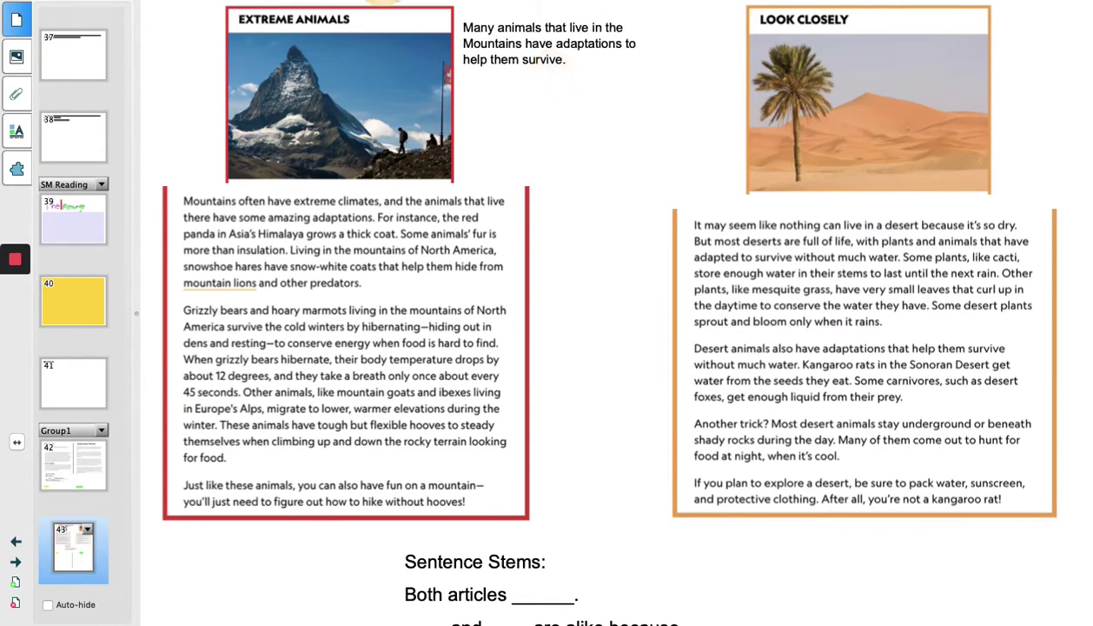
Step: Type 'To survive in the desert, the plants and animals that live there have many adaptations.' at size 12
{"action": "left_click", "coordinate": [624, 147]}
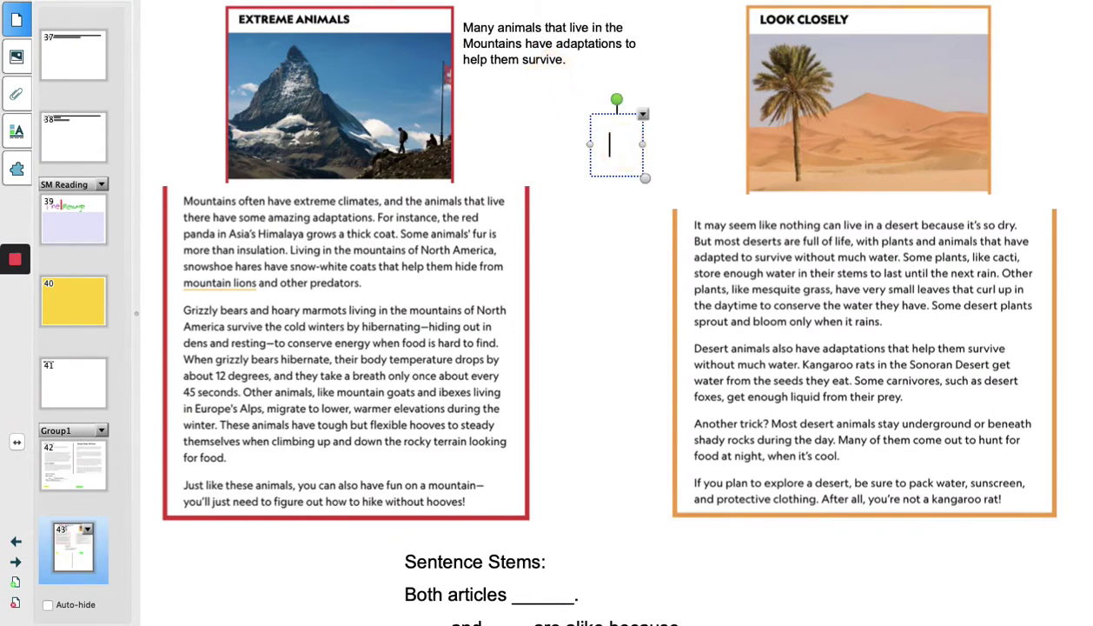
{"action": "left_click", "coordinate": [643, 2]}
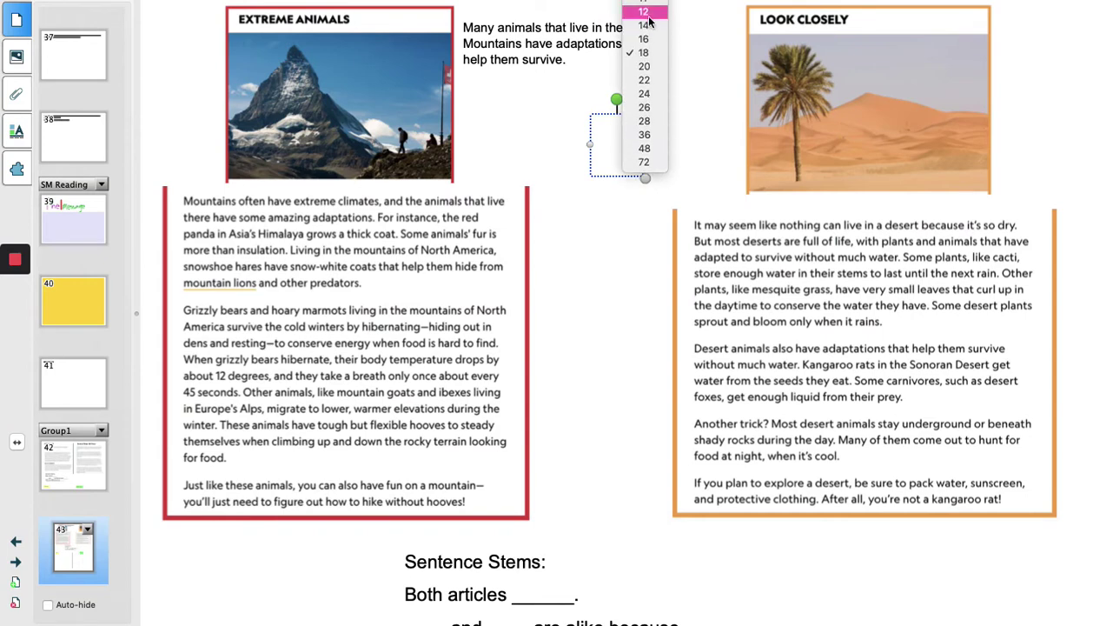
{"action": "left_click", "coordinate": [650, 4]}
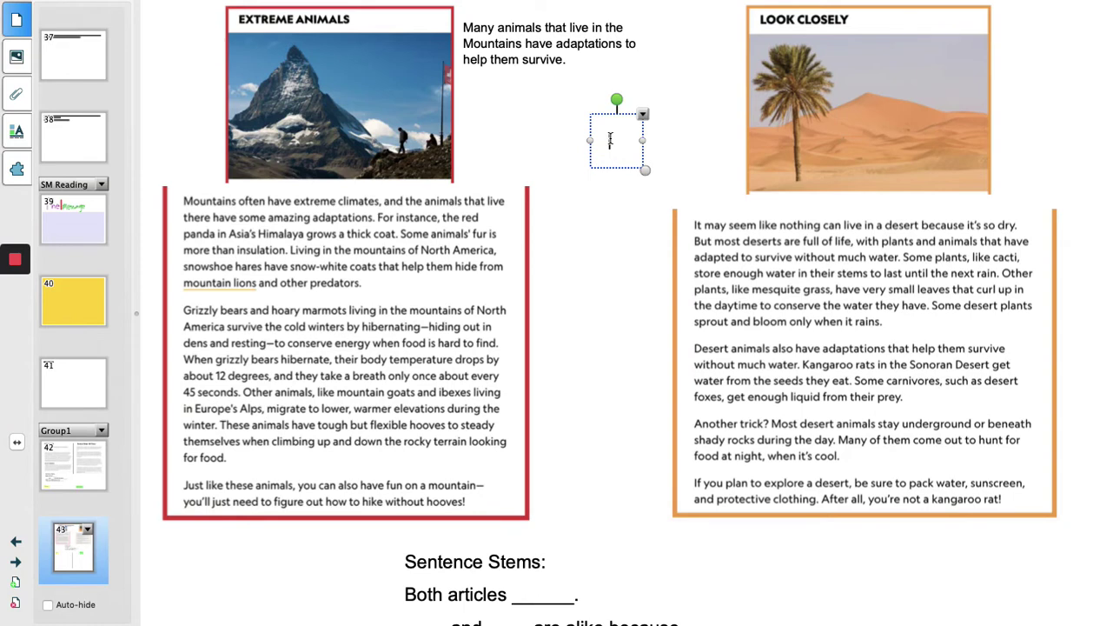
{"action": "type", "text": "To sna"}
{"action": "key", "text": "BackSpace"}
{"action": "key", "text": "BackSpace"}
{"action": "type", "text": "urvive "}
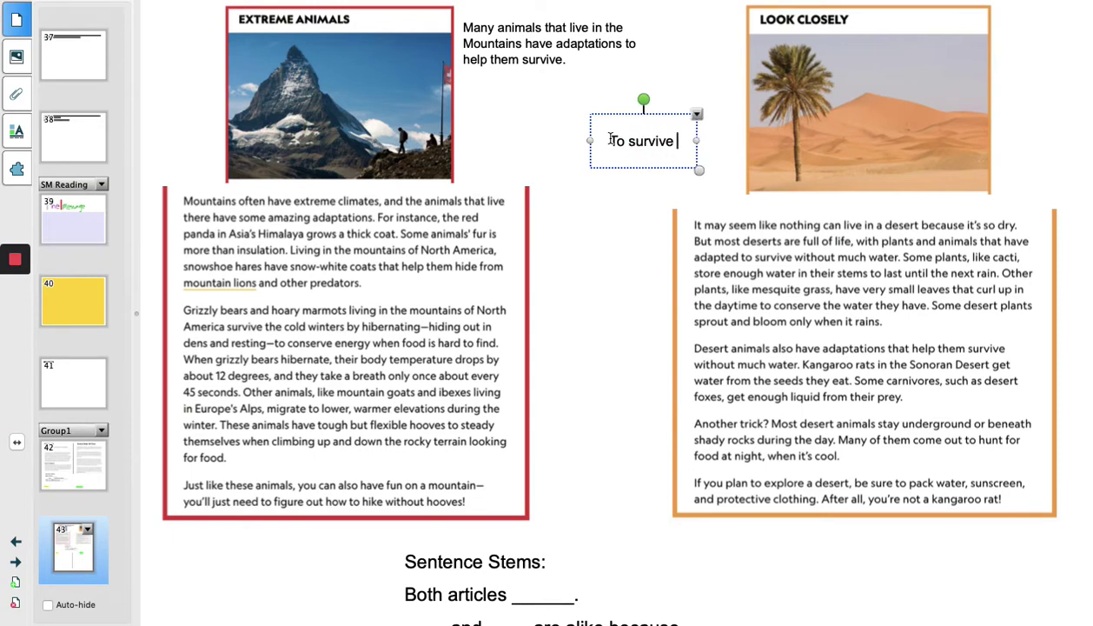
{"action": "type", "text": "in the des"}
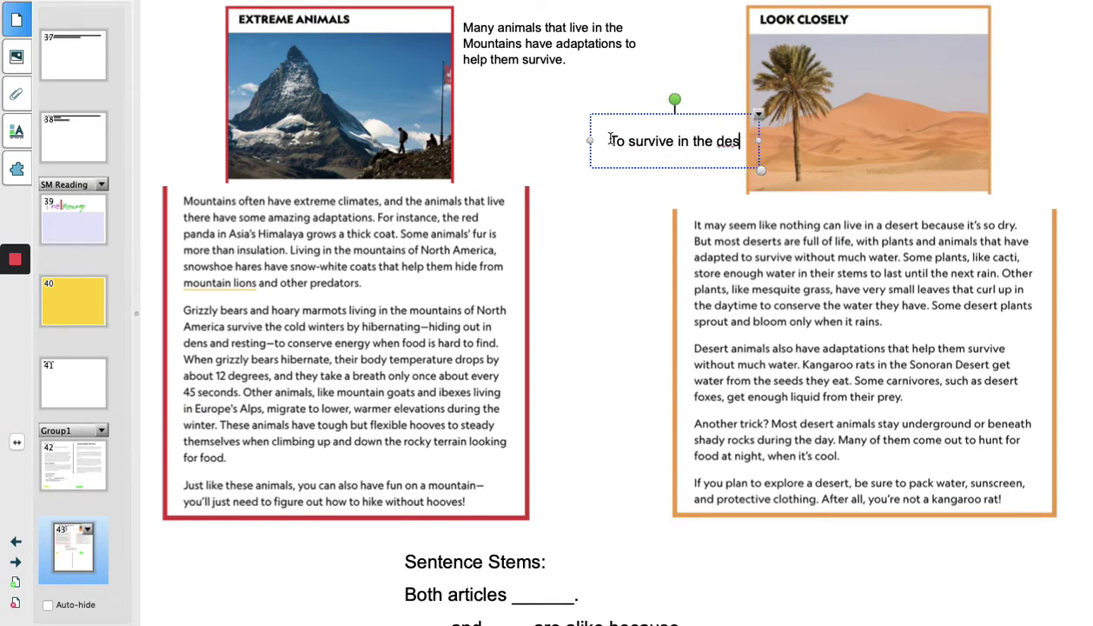
{"action": "type", "text": "ert, ma"}
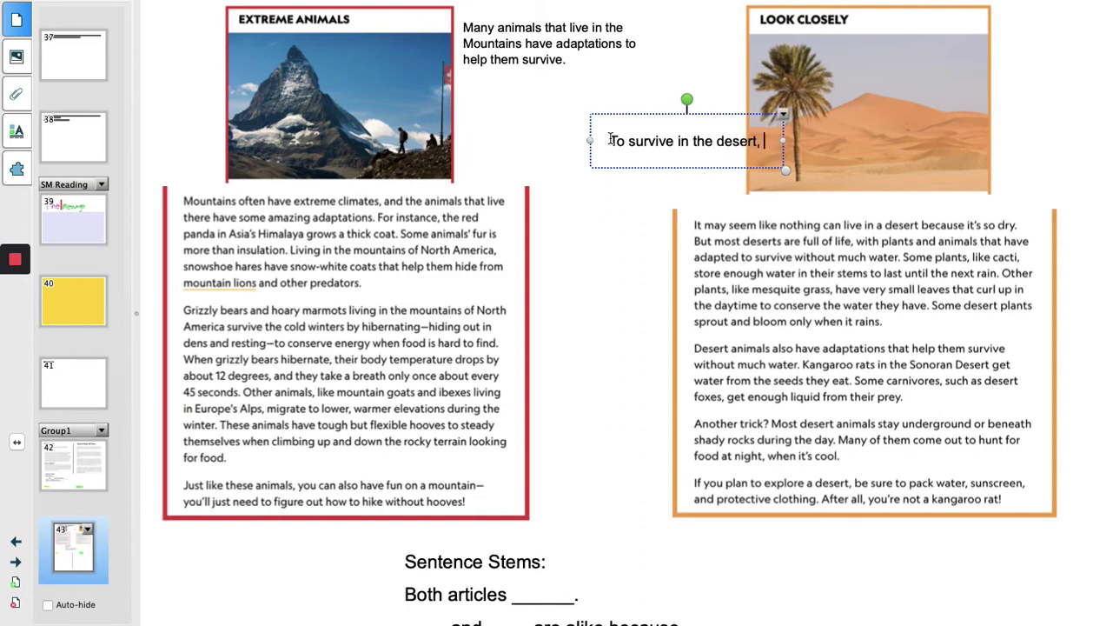
{"action": "key", "text": "BackSpace"}
{"action": "key", "text": "BackSpace"}
{"action": "type", "text": "the"}
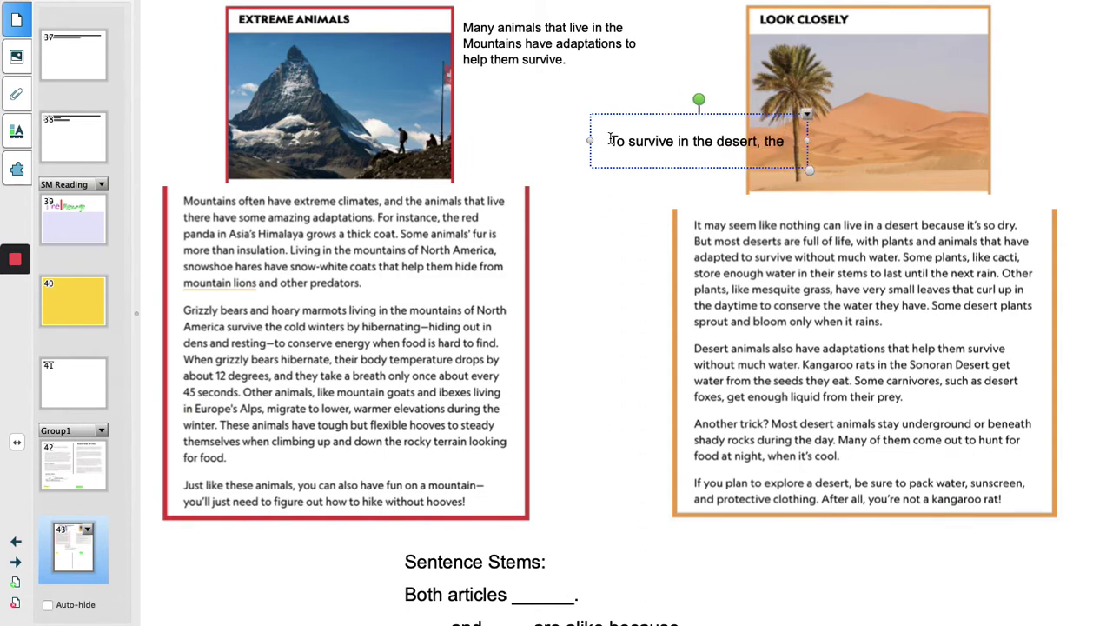
{"action": "type", "text": " plants and animals"}
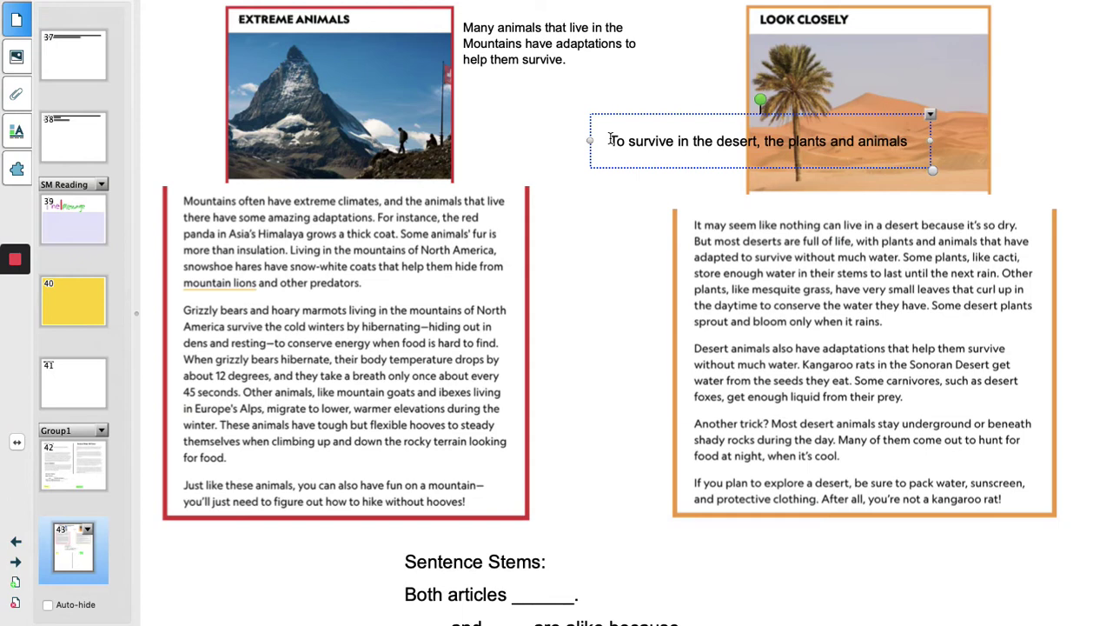
{"action": "type", "text": " that lvie there"}
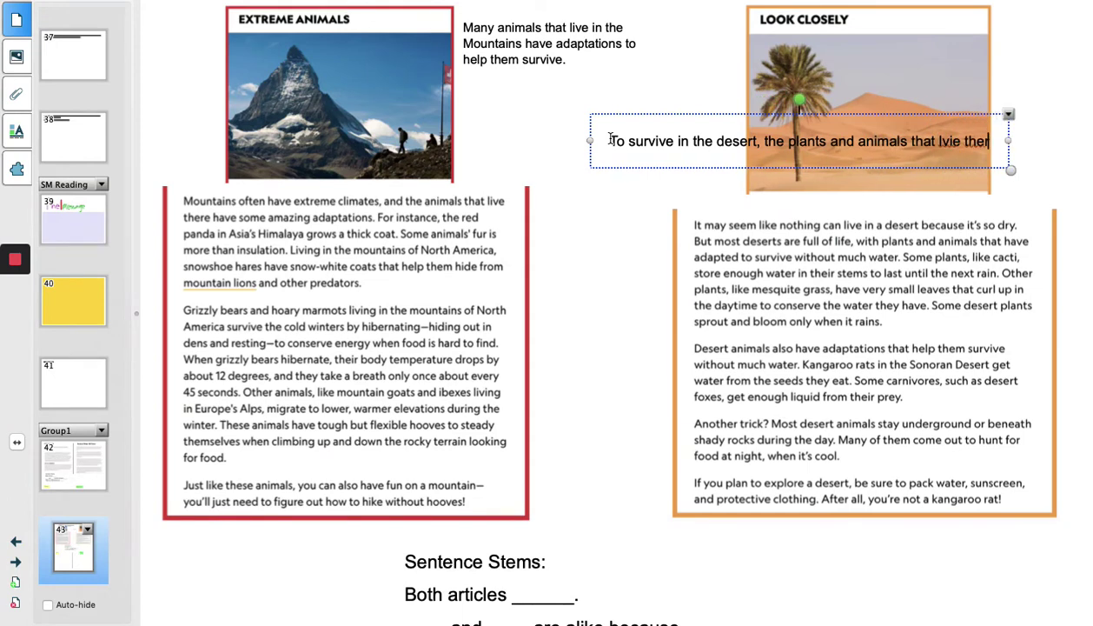
{"action": "double_click", "coordinate": [949, 141]}
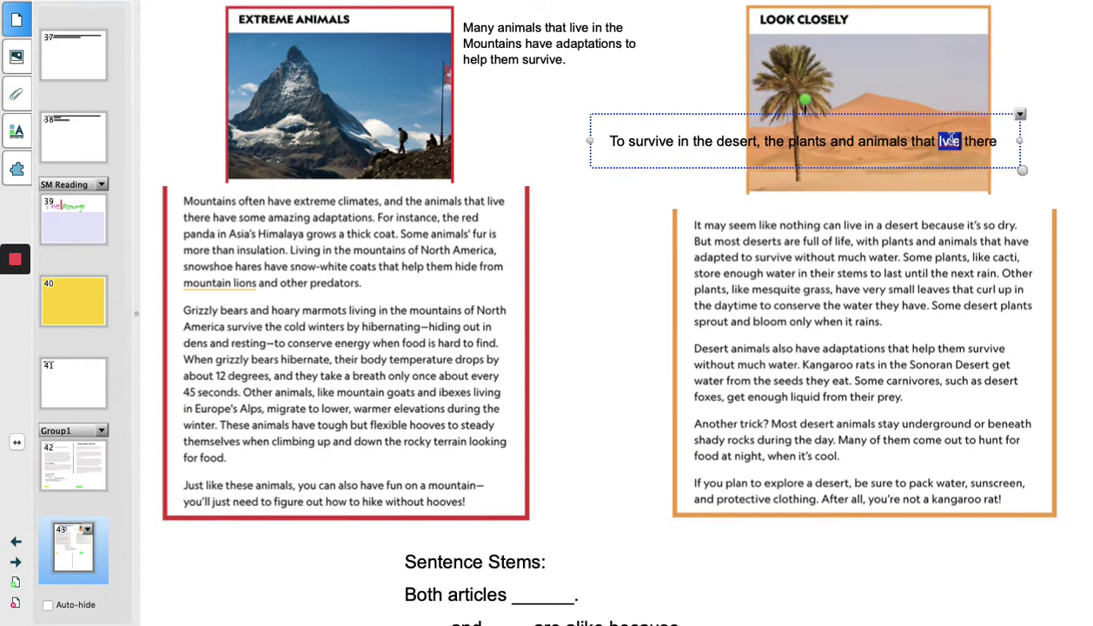
{"action": "type", "text": "live"}
{"action": "left_click", "coordinate": [1008, 141]}
{"action": "type", "text": "have "}
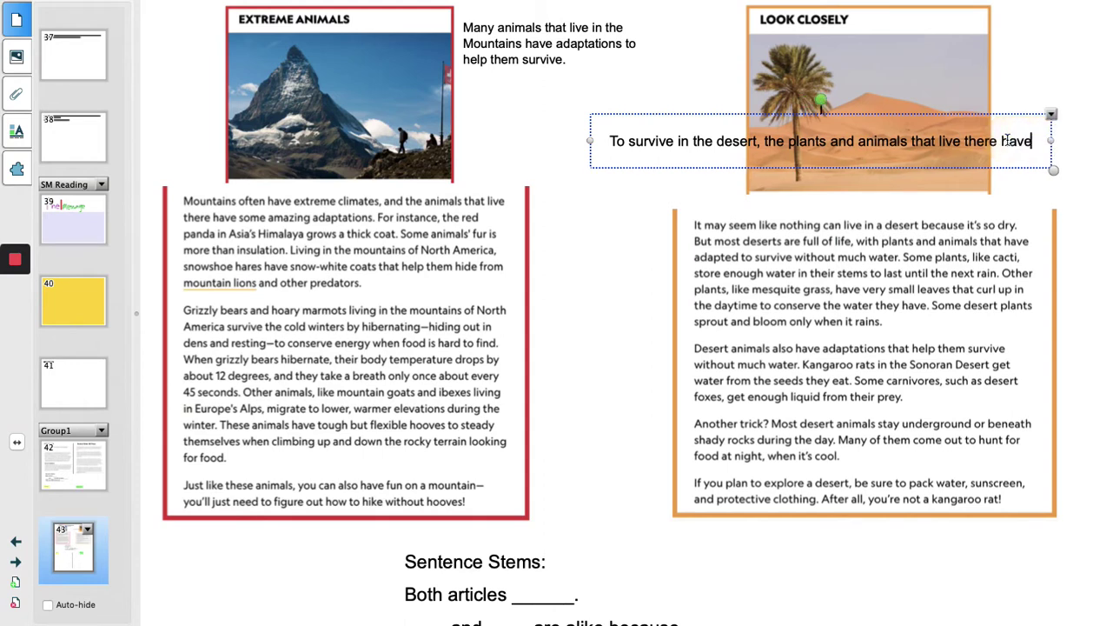
{"action": "type", "text": "many ad"}
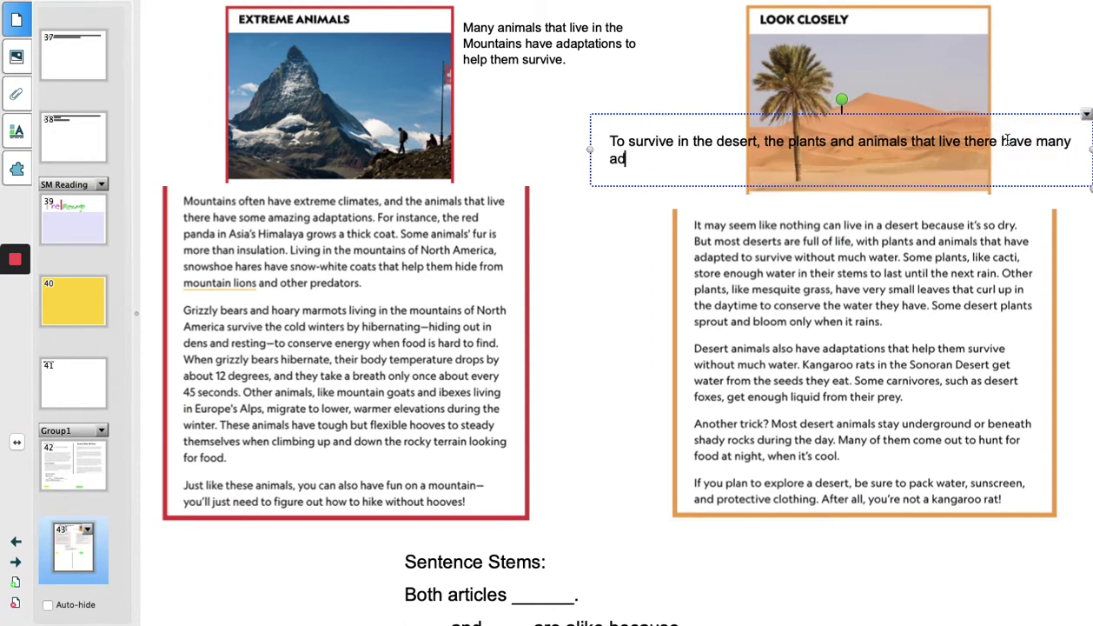
{"action": "type", "text": "aptations."}
Step: Wrap and shrink the desert summary, then move it beside the desert picture
{"action": "left_click_drag", "start_coordinate": [1089, 153], "coordinate": [738, 153]}
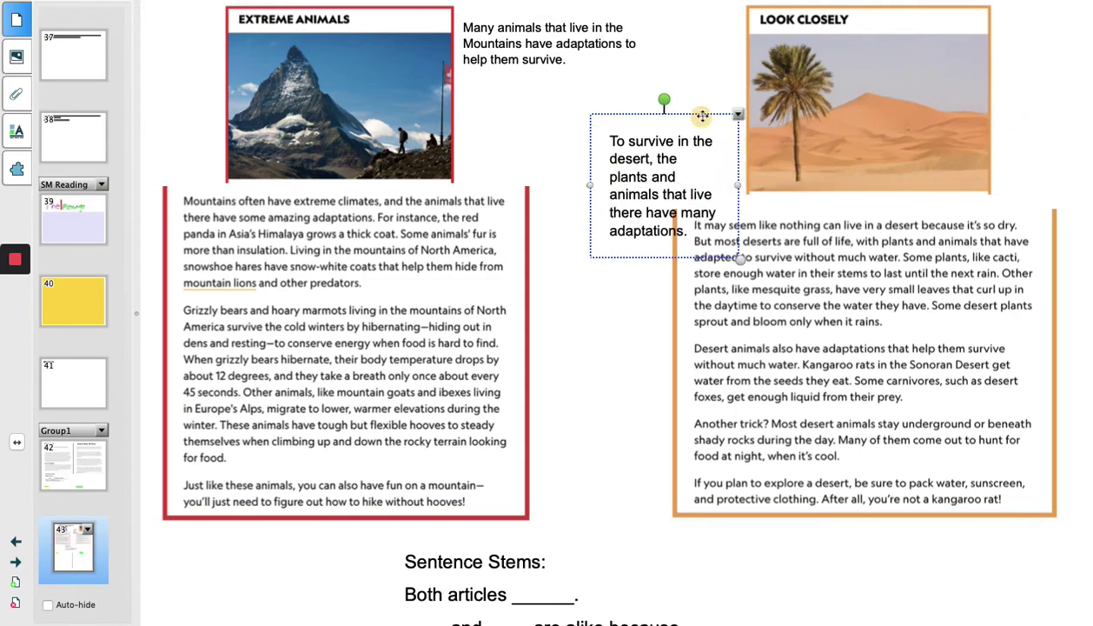
{"action": "left_click_drag", "start_coordinate": [703, 114], "coordinate": [727, 62]}
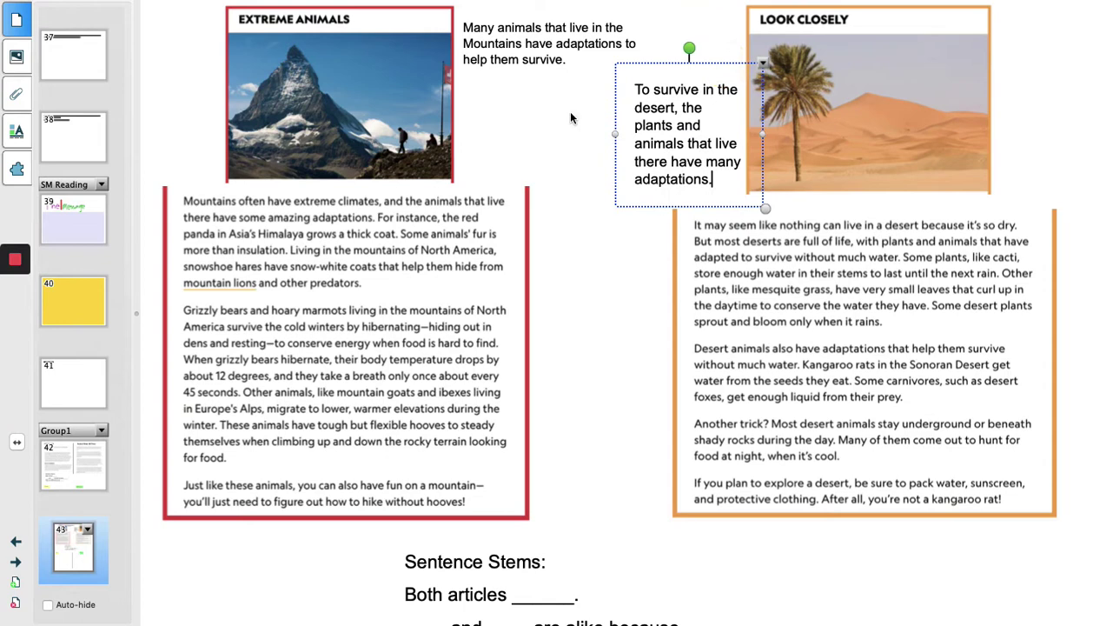
{"action": "left_click_drag", "start_coordinate": [764, 207], "coordinate": [741, 180]}
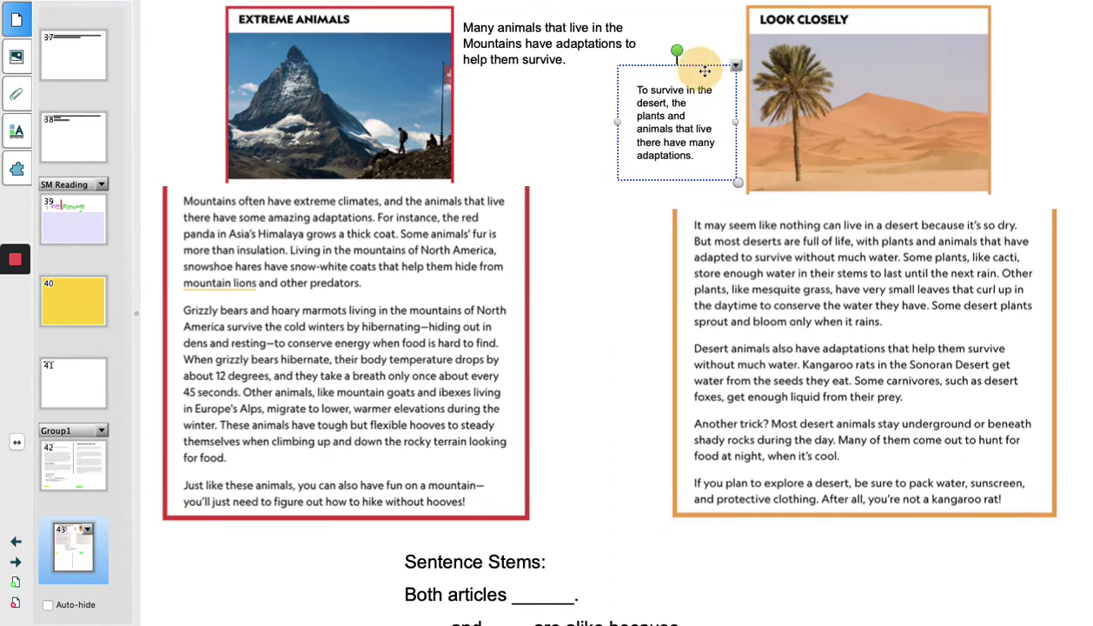
{"action": "left_click_drag", "start_coordinate": [705, 70], "coordinate": [723, 90]}
{"action": "left_click", "coordinate": [598, 257]}
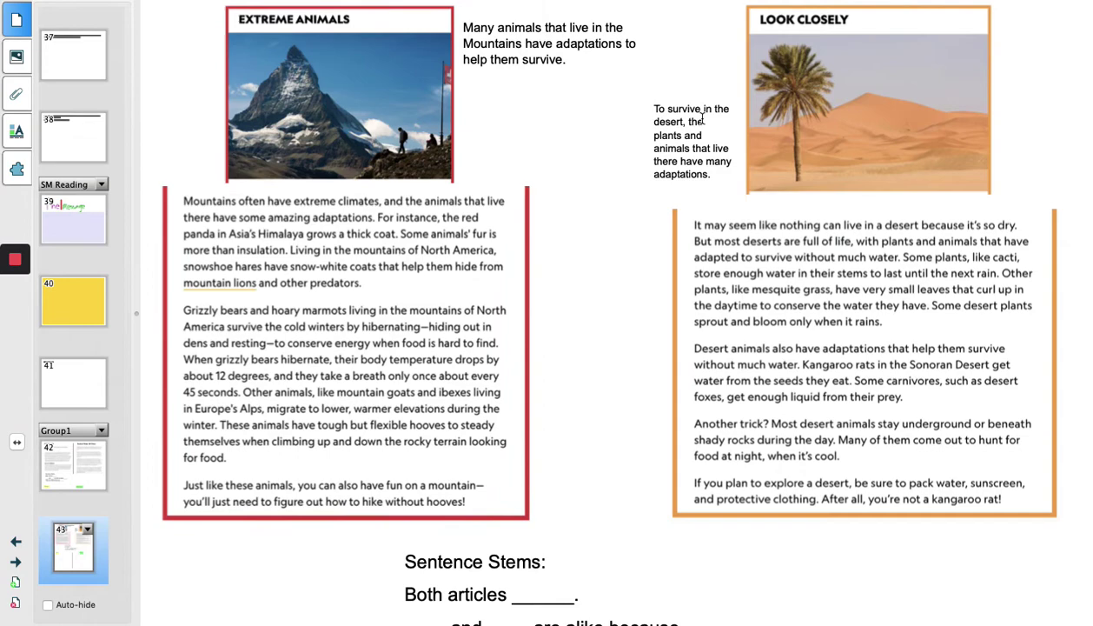
Step: Type 'Both articles are about the adaptations the animals there need to survive.' under Same, wrapped to two lines
{"action": "scroll", "coordinate": [702, 129], "scroll_direction": "down", "scroll_amount": 6}
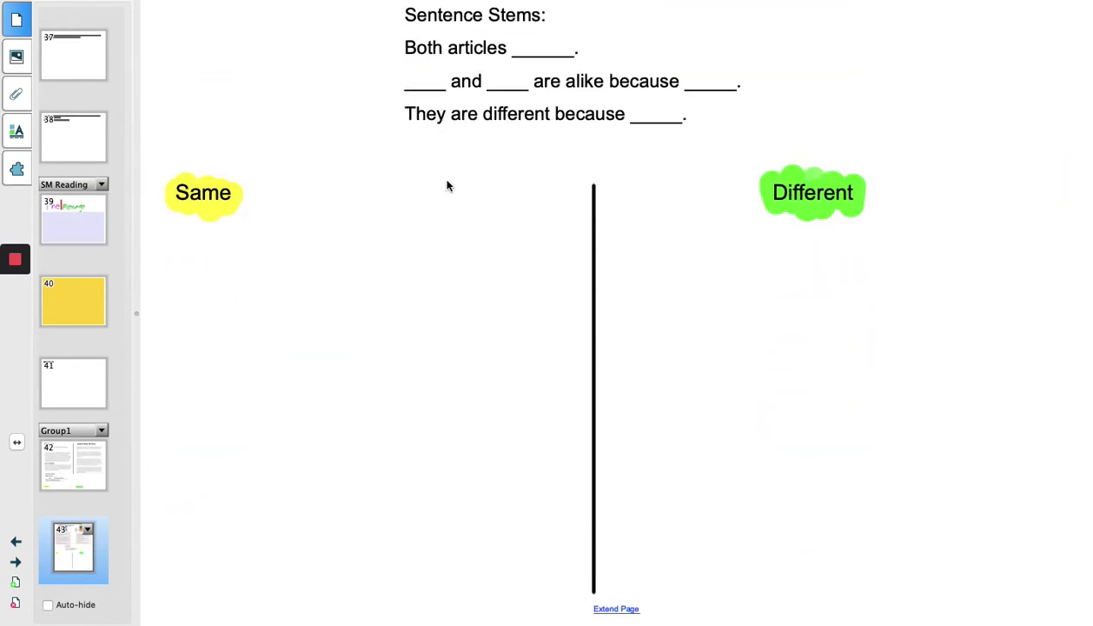
{"action": "double_click", "coordinate": [169, 271]}
{"action": "type", "text": "Both an"}
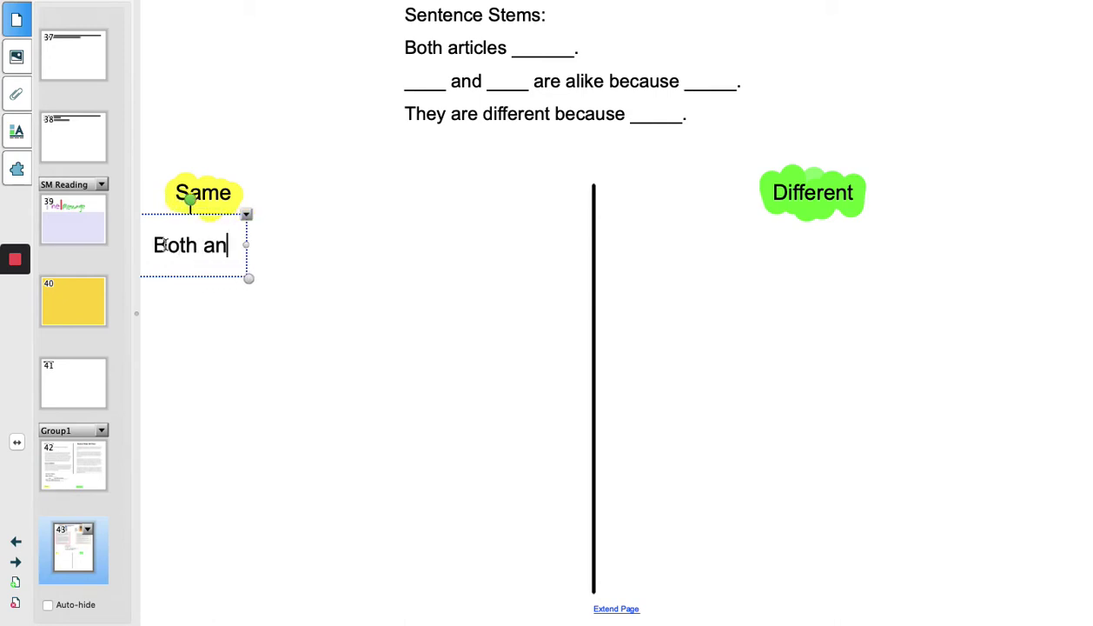
{"action": "key", "text": "BackSpace"}
{"action": "type", "text": "rticles are about"}
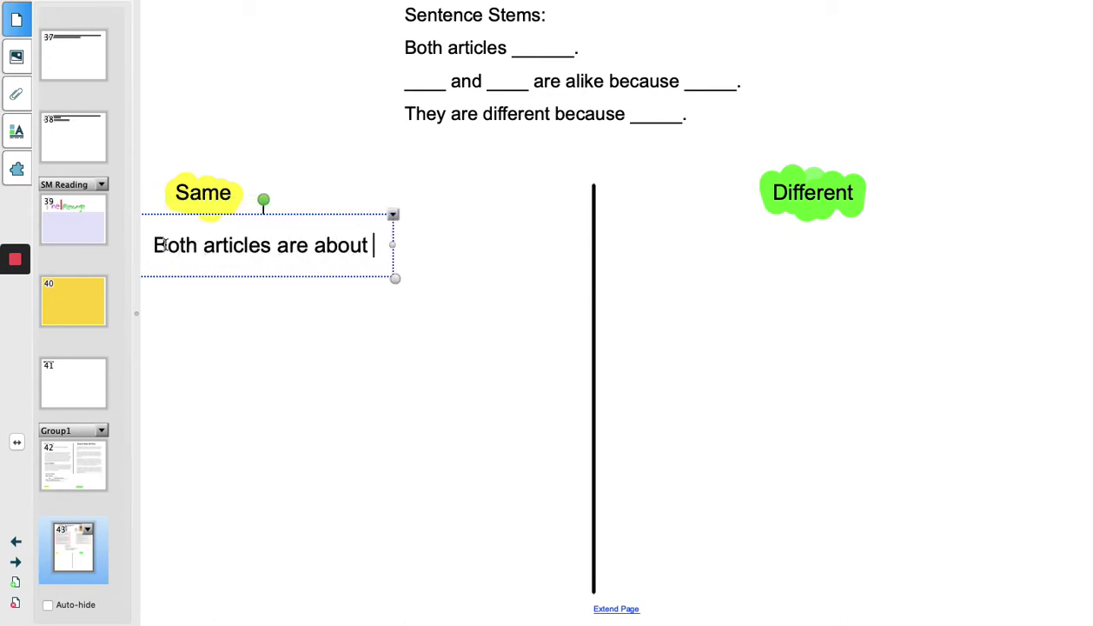
{"action": "type", "text": " the adapta"}
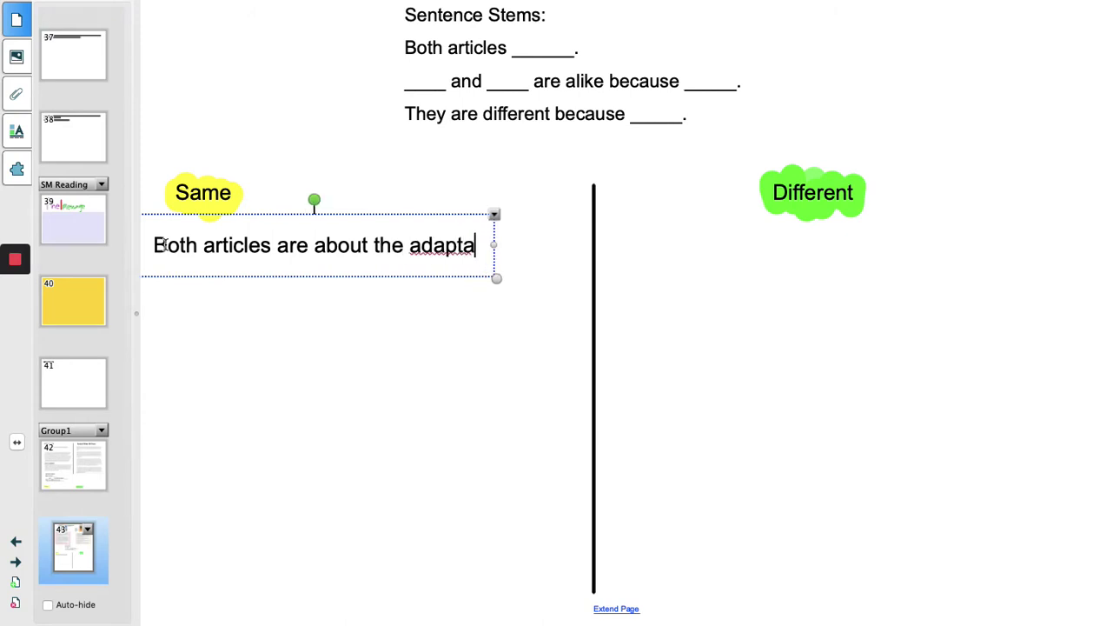
{"action": "type", "text": "tions "}
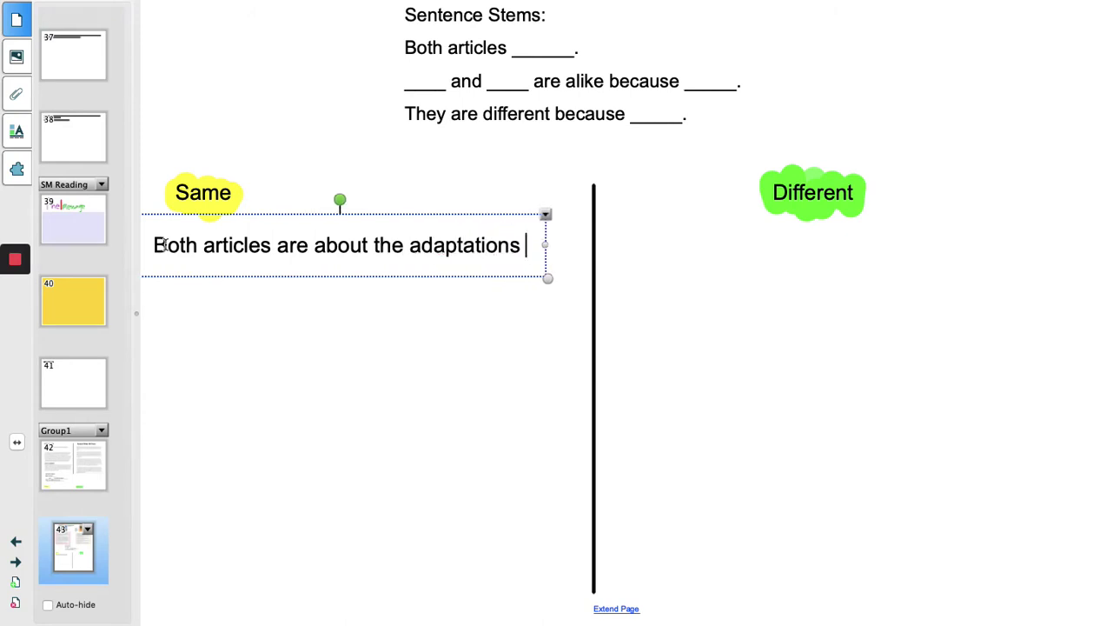
{"action": "type", "text": "m"}
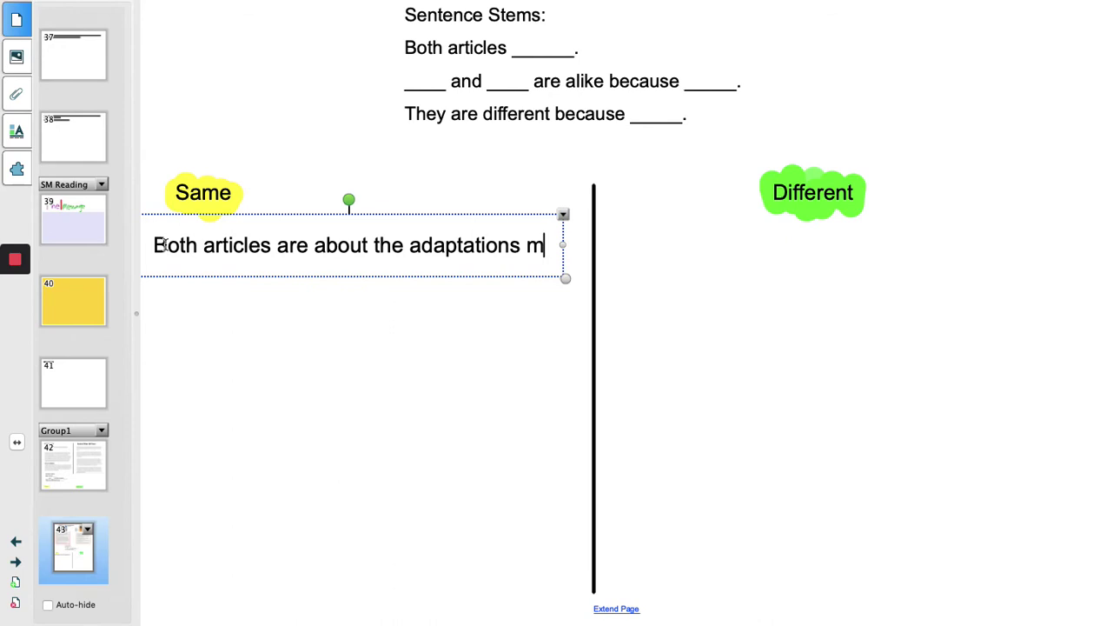
{"action": "key", "text": "BackSpace"}
{"action": "type", "text": "the animals"}
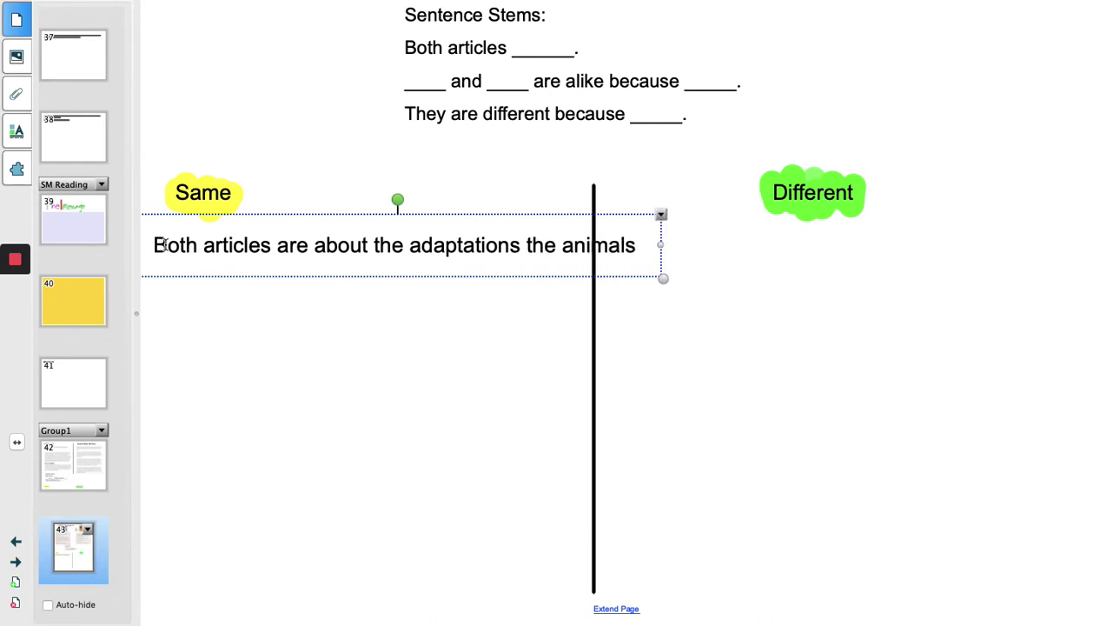
{"action": "type", "text": " there need to"}
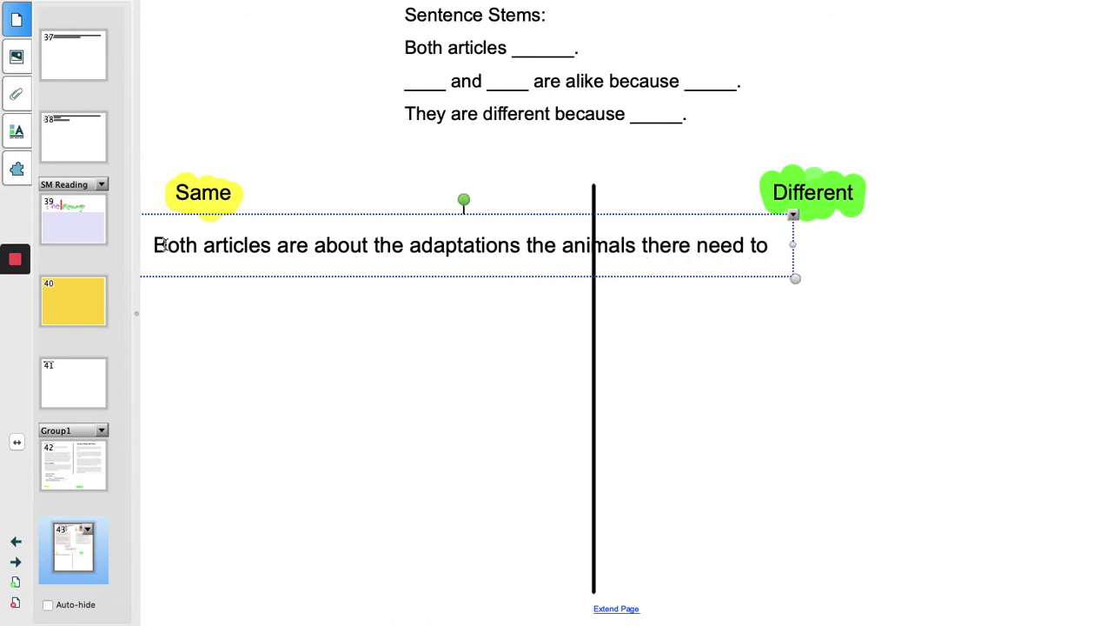
{"action": "type", "text": " survive."}
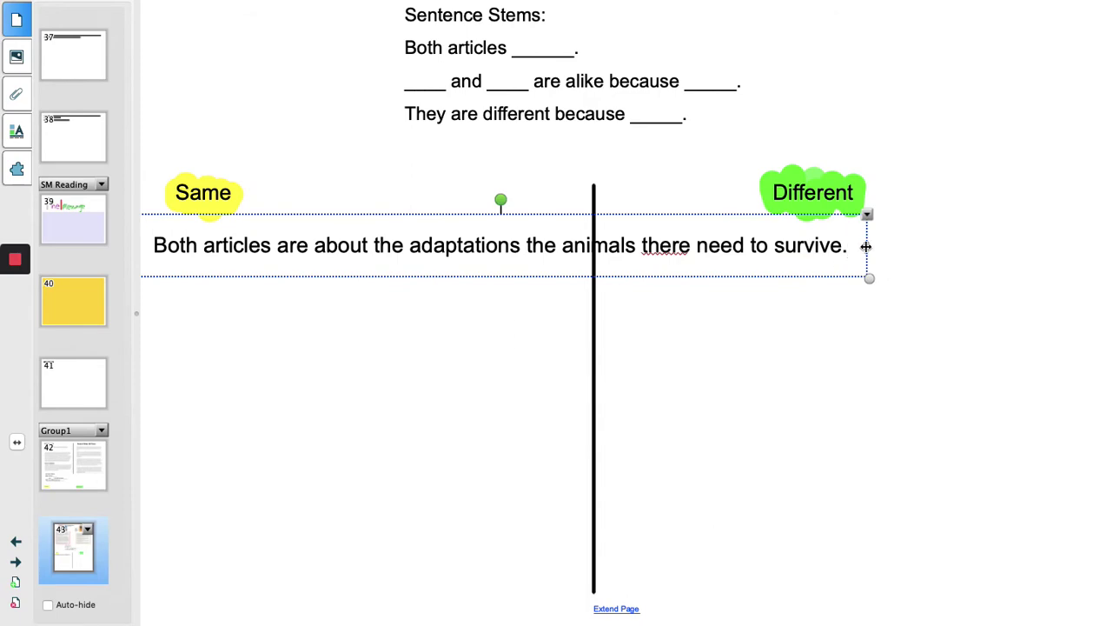
{"action": "left_click_drag", "start_coordinate": [867, 246], "coordinate": [564, 250]}
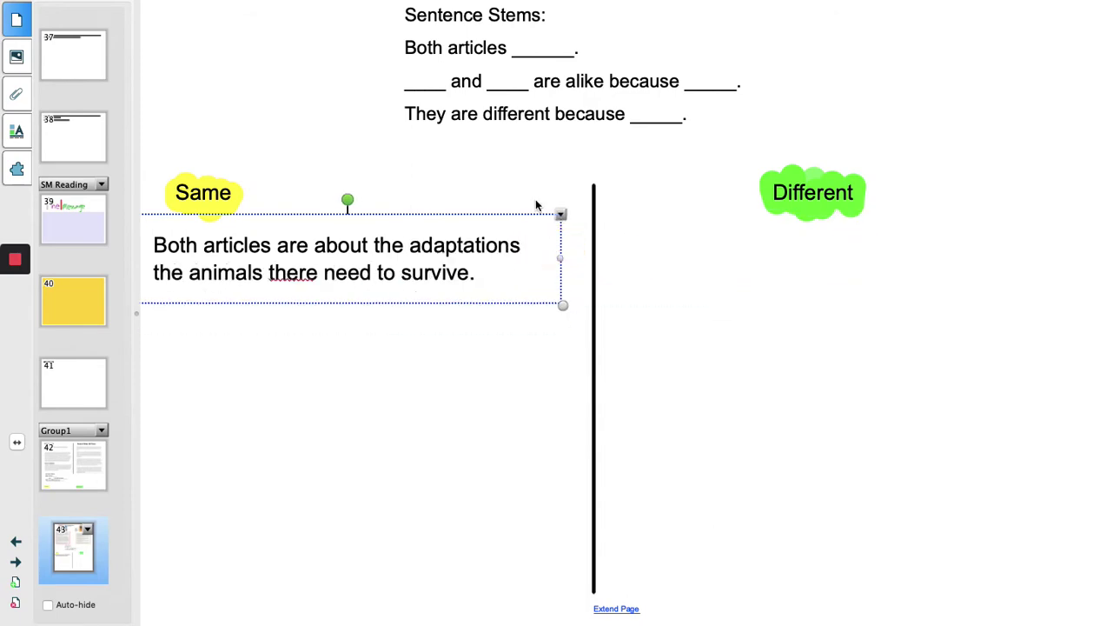
{"action": "left_click", "coordinate": [458, 155]}
{"action": "scroll", "coordinate": [460, 156], "scroll_direction": "up", "scroll_amount": 5}
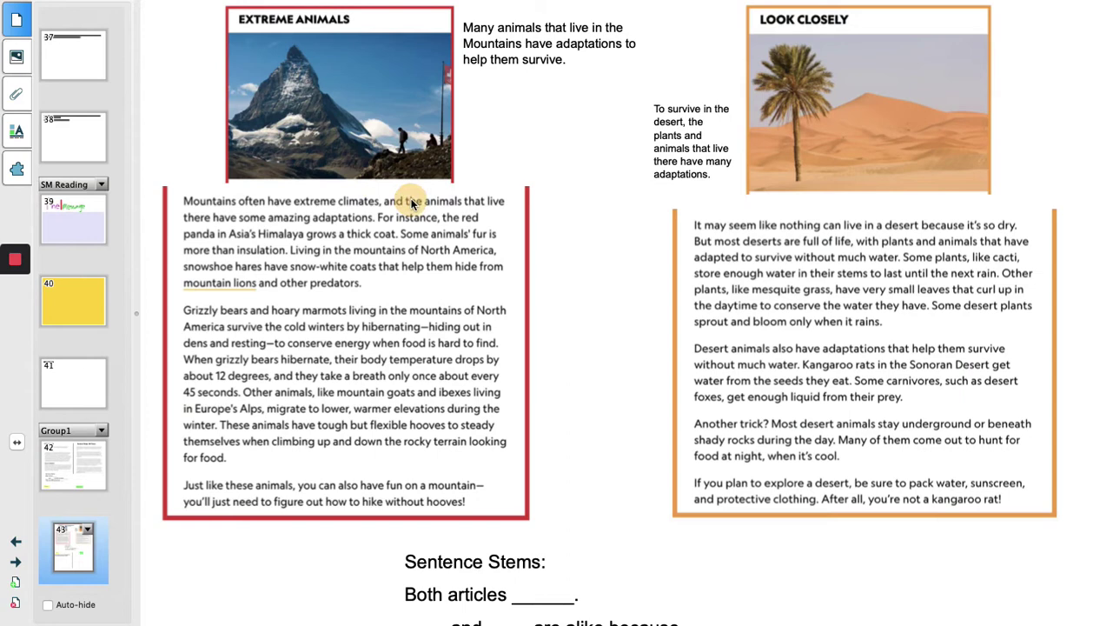
Step: Highlight in yellow the mountain adaptations: snow-white coats, hibernating, migrating, tough but flexible hooves, plus 'adapted to survive'
{"action": "left_click_drag", "start_coordinate": [405, 202], "coordinate": [504, 201]}
{"action": "mouse_move", "coordinate": [186, 216]}
{"action": "left_mouse_down"}
{"action": "mouse_move", "coordinate": [370, 219]}
{"action": "mouse_move", "coordinate": [348, 237]}
{"action": "mouse_move", "coordinate": [398, 233]}
{"action": "left_mouse_up"}
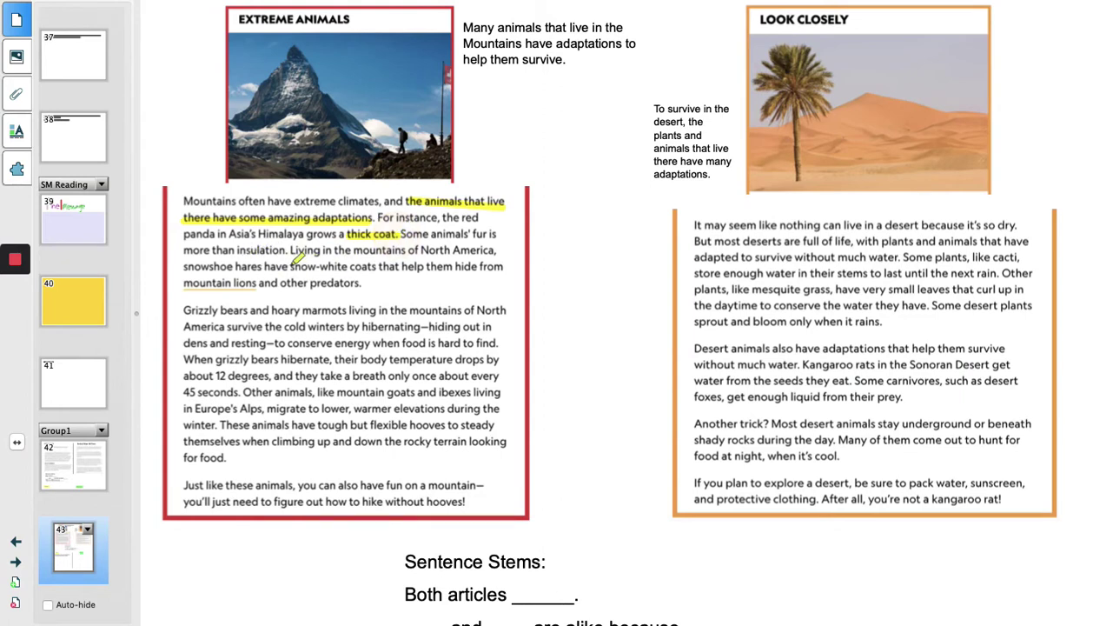
{"action": "left_click_drag", "start_coordinate": [291, 266], "coordinate": [477, 266]}
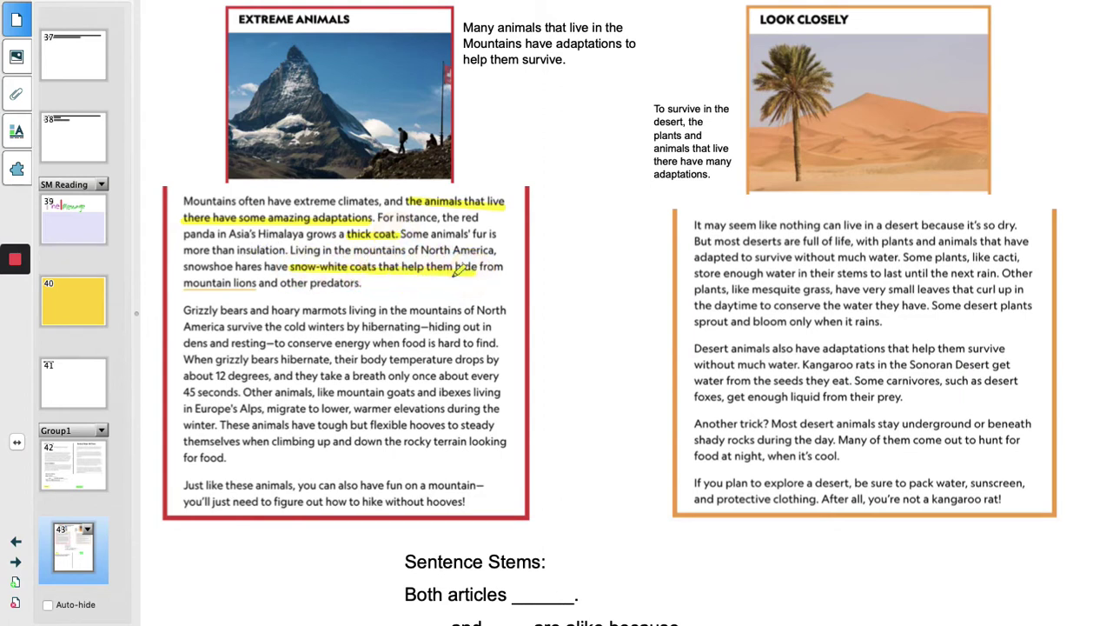
{"action": "left_click_drag", "start_coordinate": [363, 326], "coordinate": [426, 326]}
{"action": "left_click_drag", "start_coordinate": [267, 408], "coordinate": [456, 408]}
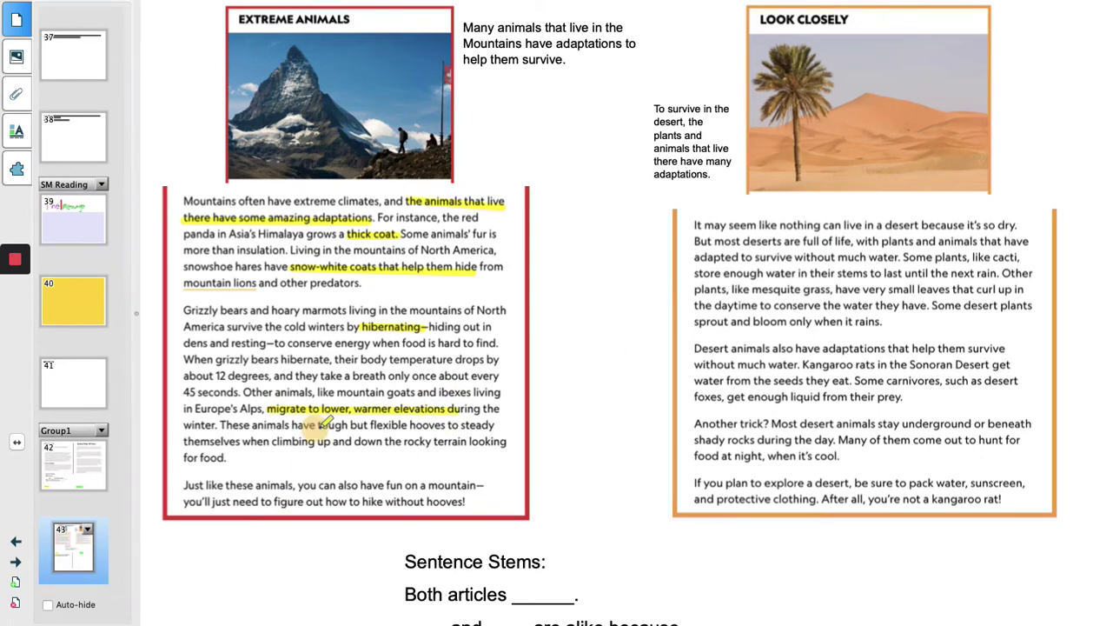
{"action": "left_click_drag", "start_coordinate": [317, 425], "coordinate": [445, 425]}
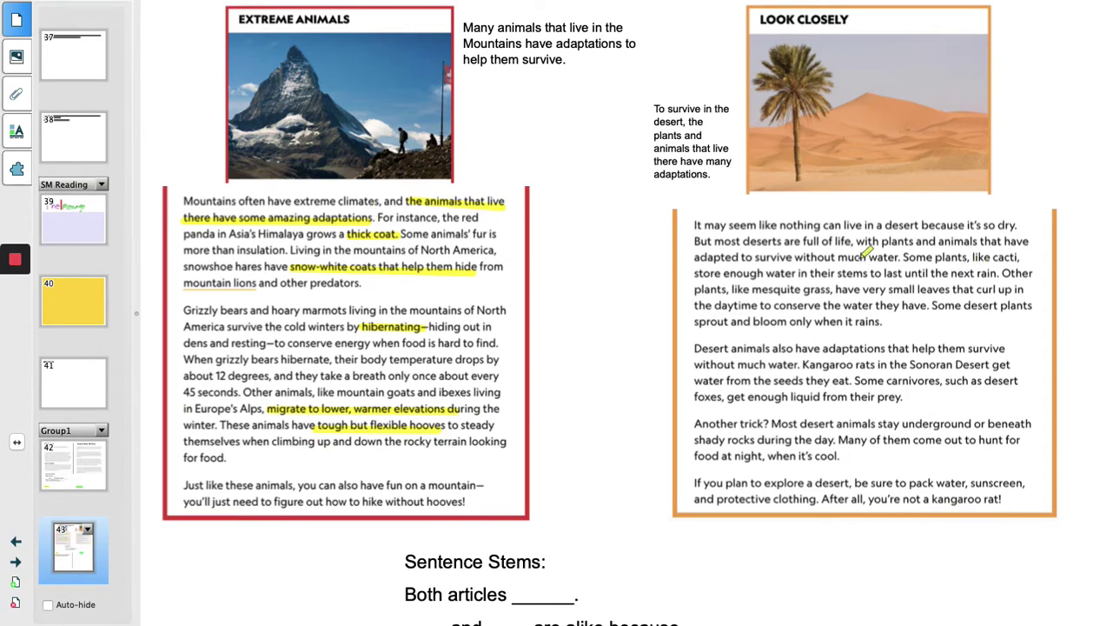
{"action": "left_click_drag", "start_coordinate": [694, 258], "coordinate": [789, 257]}
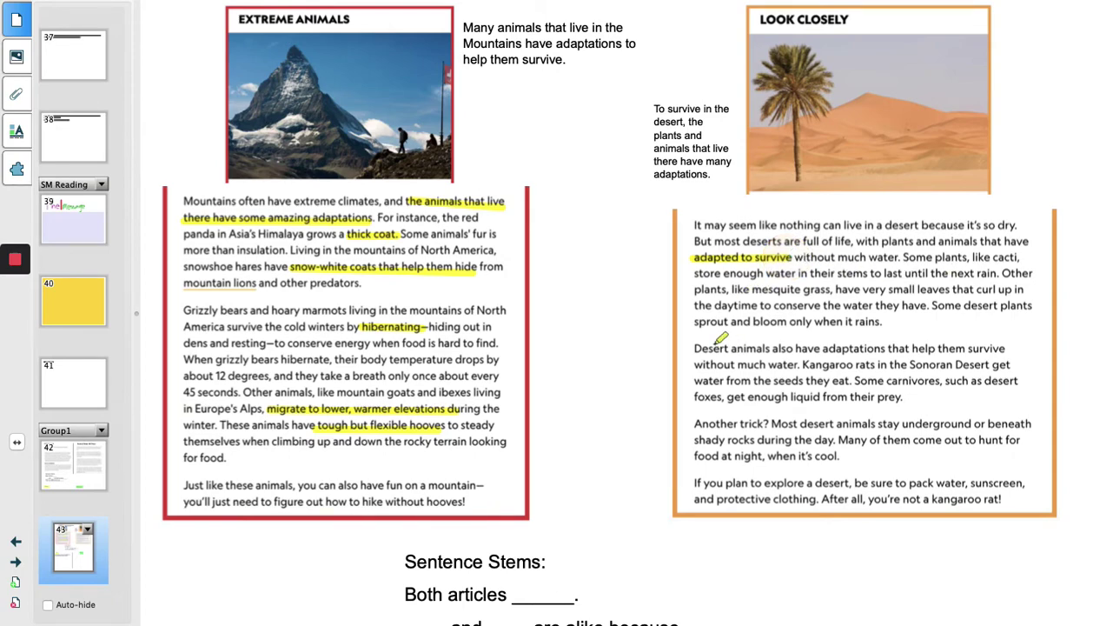
Step: Highlight in yellow the desert animal phrases: water from seeds, liquid from prey, shady rocks, hunting at night
{"action": "scroll", "coordinate": [646, 382], "scroll_direction": "down", "scroll_amount": 5}
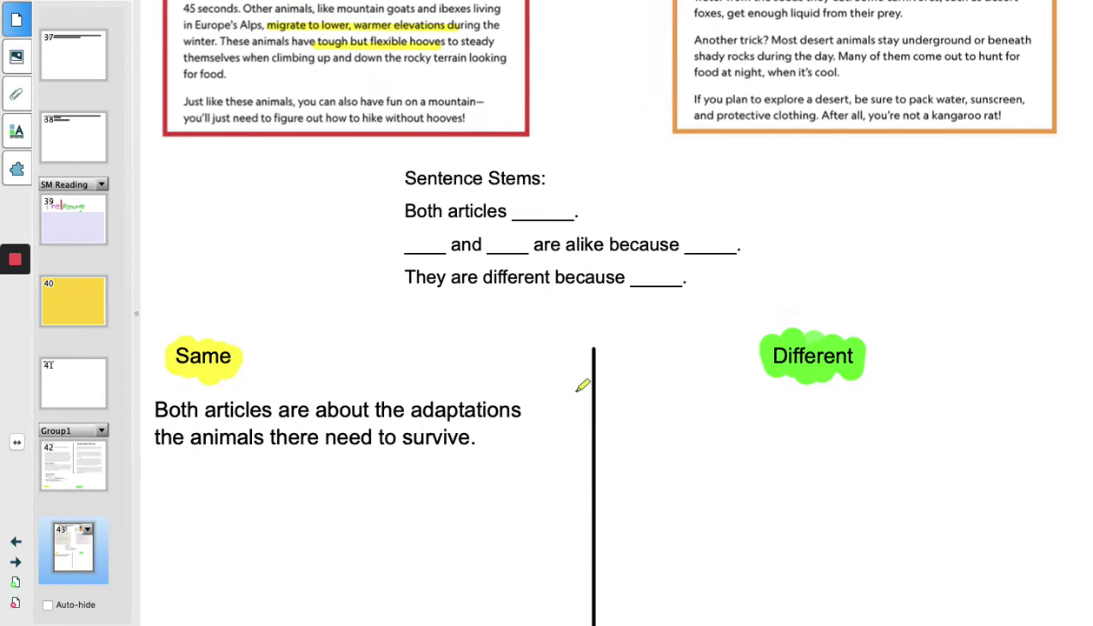
{"action": "scroll", "coordinate": [504, 322], "scroll_direction": "up", "scroll_amount": 5}
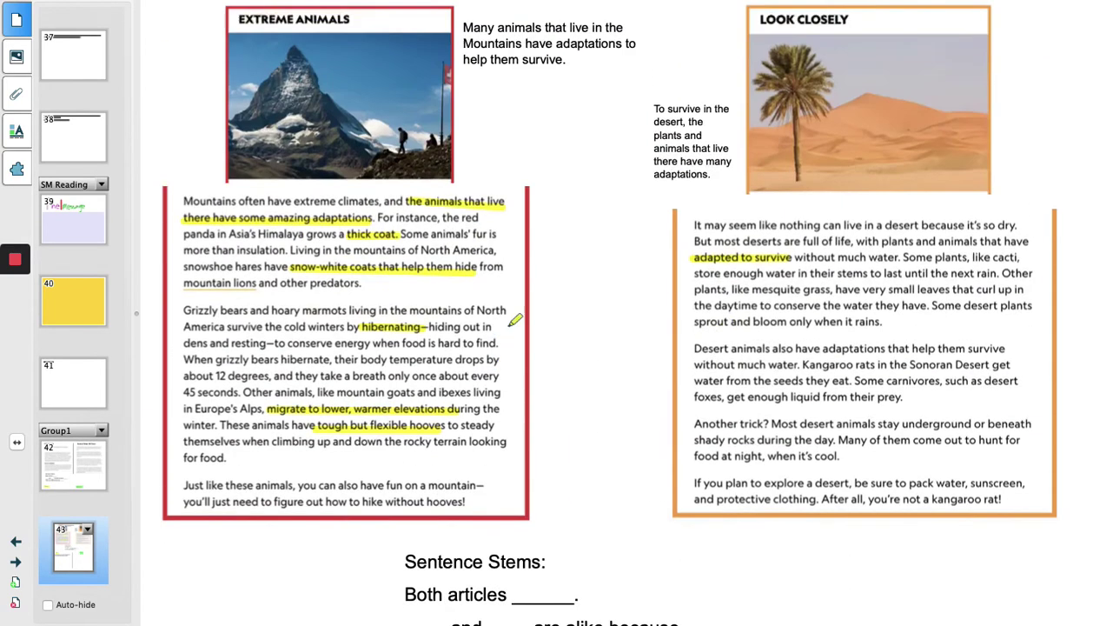
{"action": "left_click_drag", "start_coordinate": [701, 348], "coordinate": [908, 350]}
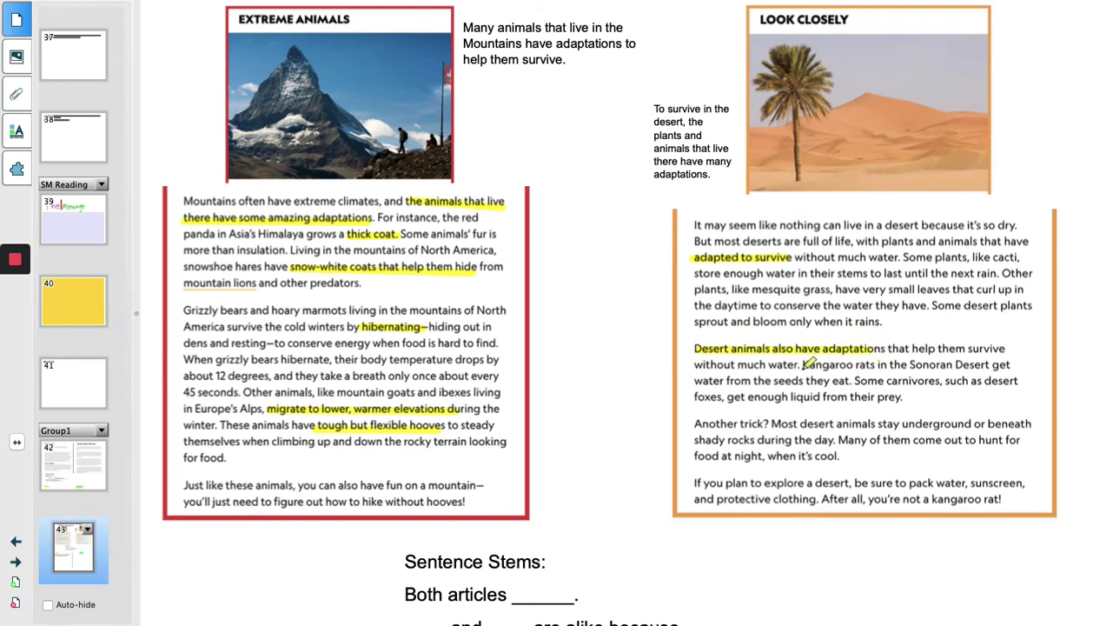
{"action": "left_click_drag", "start_coordinate": [701, 381], "coordinate": [855, 381]}
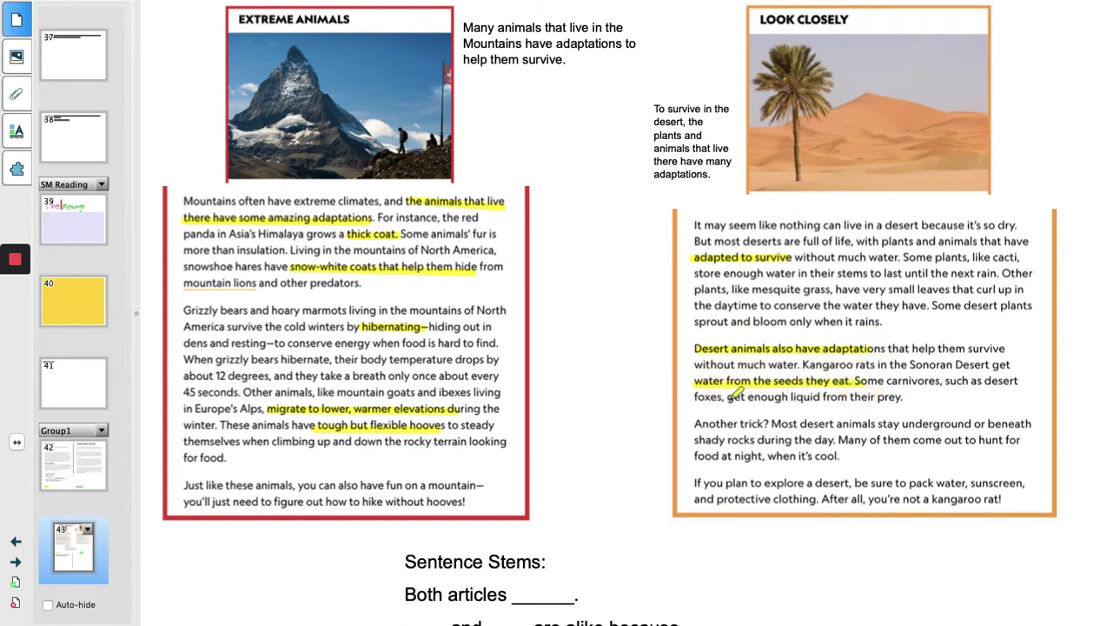
{"action": "mouse_move", "coordinate": [727, 396]}
{"action": "left_mouse_down"}
{"action": "mouse_move", "coordinate": [899, 393]}
{"action": "mouse_move", "coordinate": [891, 426]}
{"action": "mouse_move", "coordinate": [1030, 424]}
{"action": "left_mouse_up"}
{"action": "left_click_drag", "start_coordinate": [694, 440], "coordinate": [835, 439]}
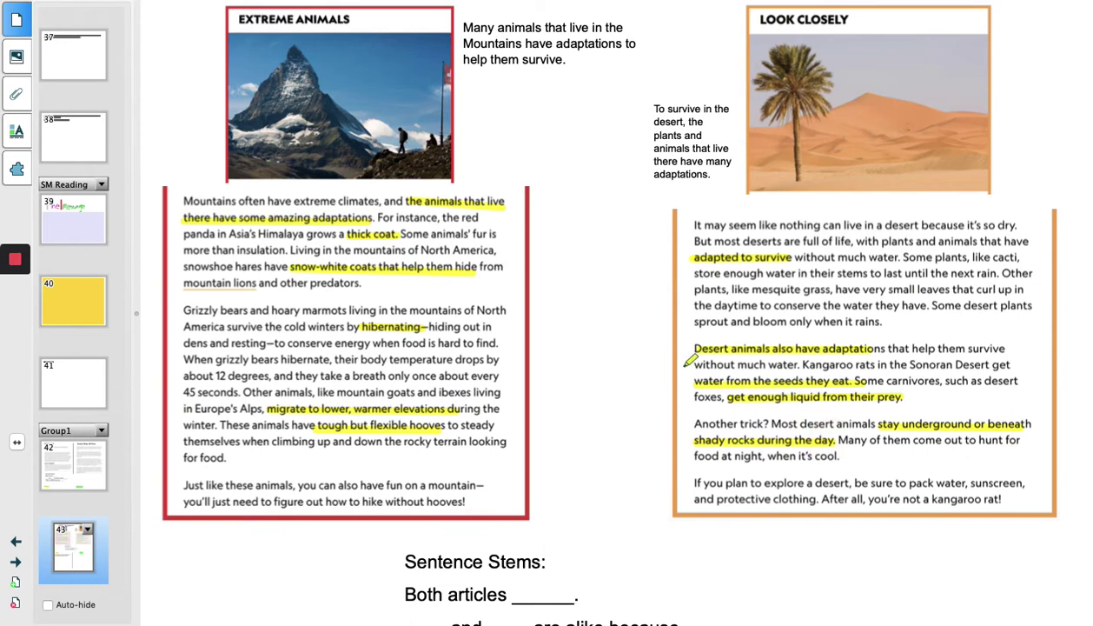
{"action": "left_click_drag", "start_coordinate": [979, 440], "coordinate": [1022, 440]}
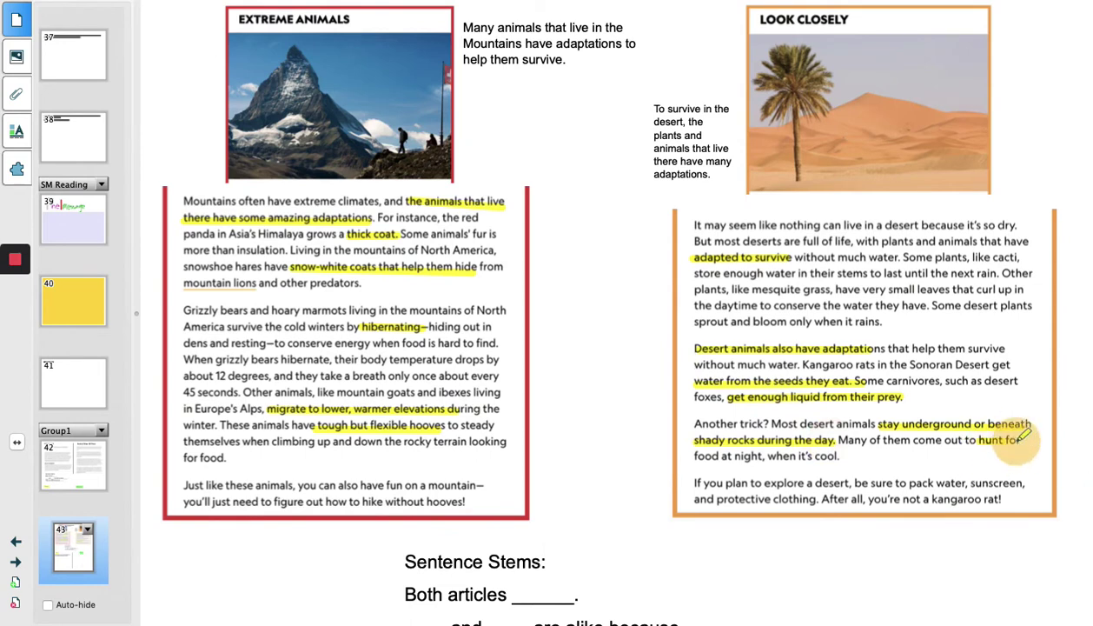
{"action": "left_click_drag", "start_coordinate": [703, 453], "coordinate": [769, 455]}
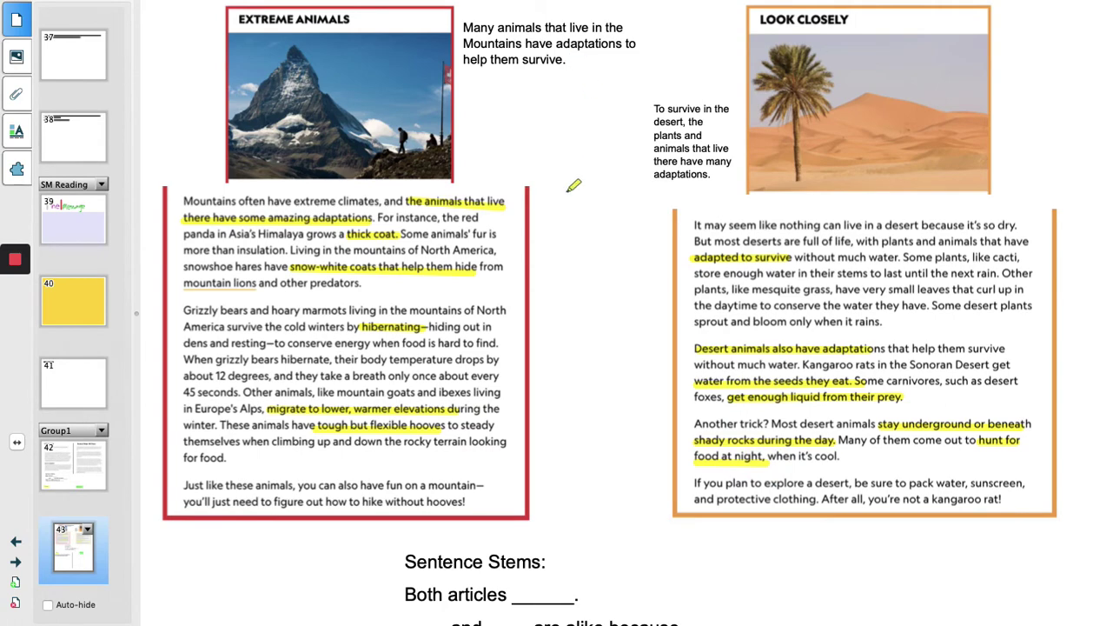
{"action": "scroll", "coordinate": [574, 184], "scroll_direction": "down", "scroll_amount": 3}
{"action": "scroll", "coordinate": [573, 184], "scroll_direction": "down", "scroll_amount": 8}
{"action": "scroll", "coordinate": [575, 183], "scroll_direction": "up", "scroll_amount": 11}
Step: Mark in green 'plants and animals', cacti storing water in stems, and mesquite grass curling leaves to conserve water
{"action": "left_click_drag", "start_coordinate": [882, 243], "coordinate": [977, 243]}
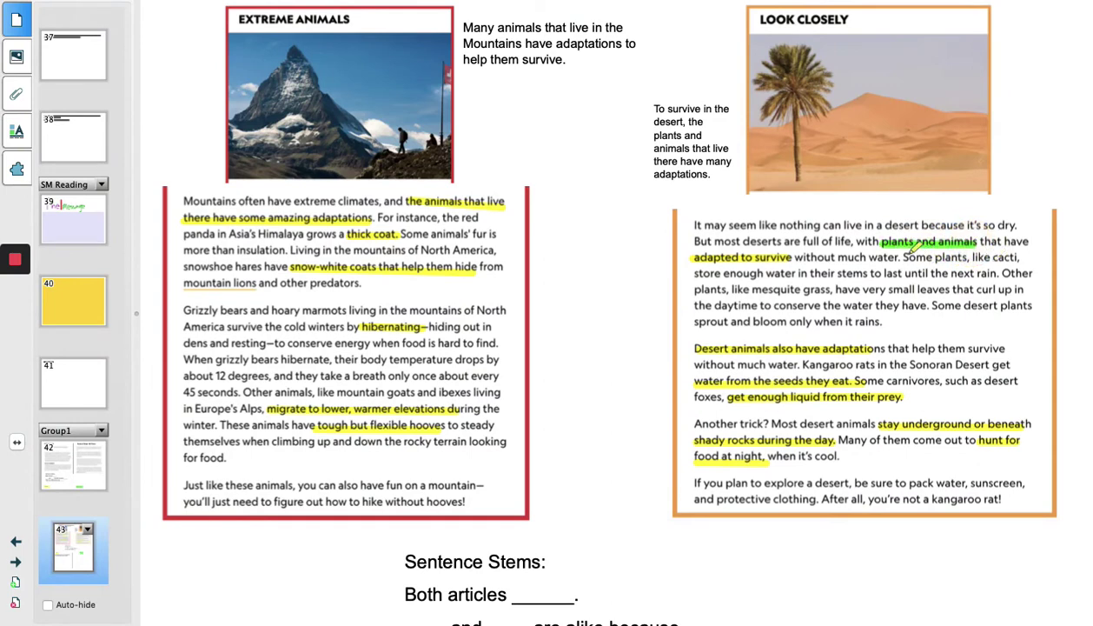
{"action": "left_click_drag", "start_coordinate": [903, 257], "coordinate": [1012, 258]}
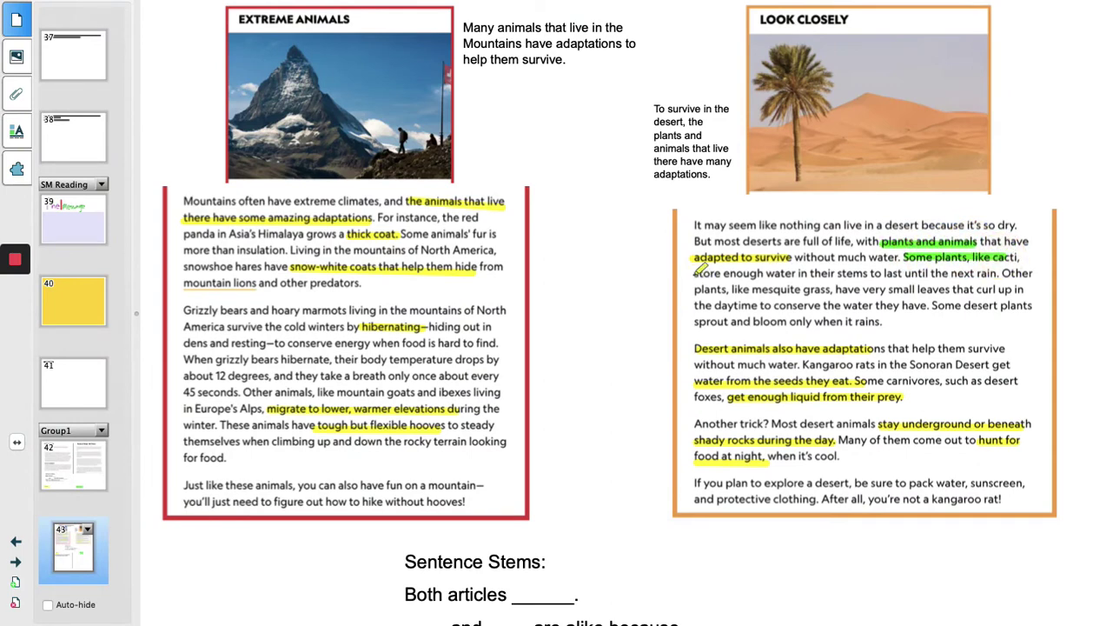
{"action": "left_click_drag", "start_coordinate": [693, 273], "coordinate": [1000, 275]}
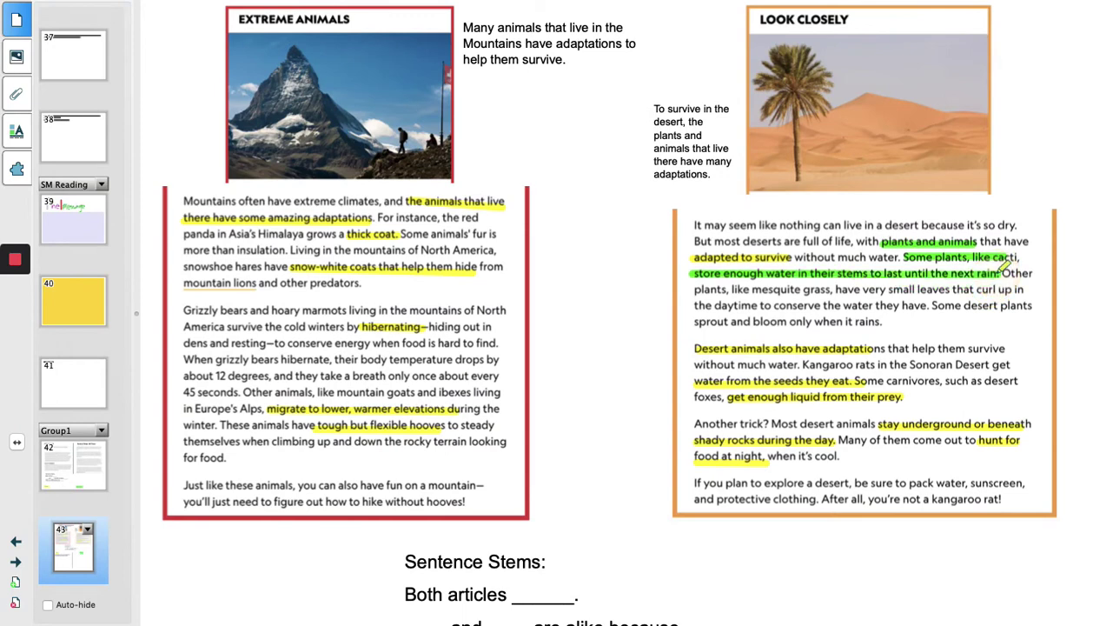
{"action": "left_click_drag", "start_coordinate": [752, 289], "coordinate": [1012, 289]}
{"action": "left_click_drag", "start_coordinate": [694, 305], "coordinate": [926, 305]}
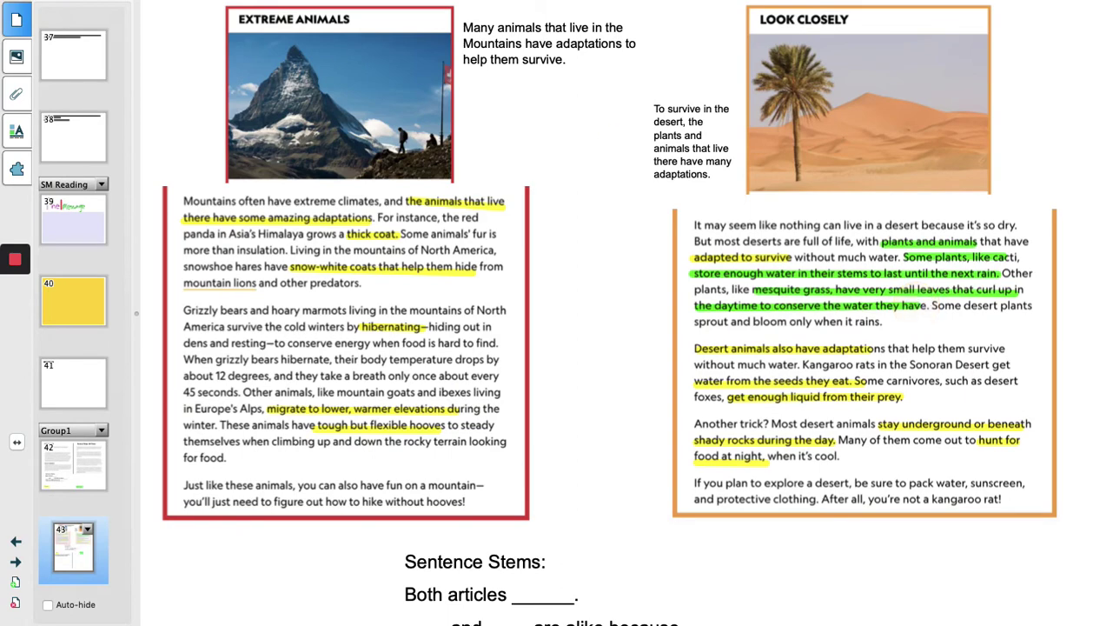
{"action": "scroll", "coordinate": [547, 360], "scroll_direction": "down", "scroll_amount": 5}
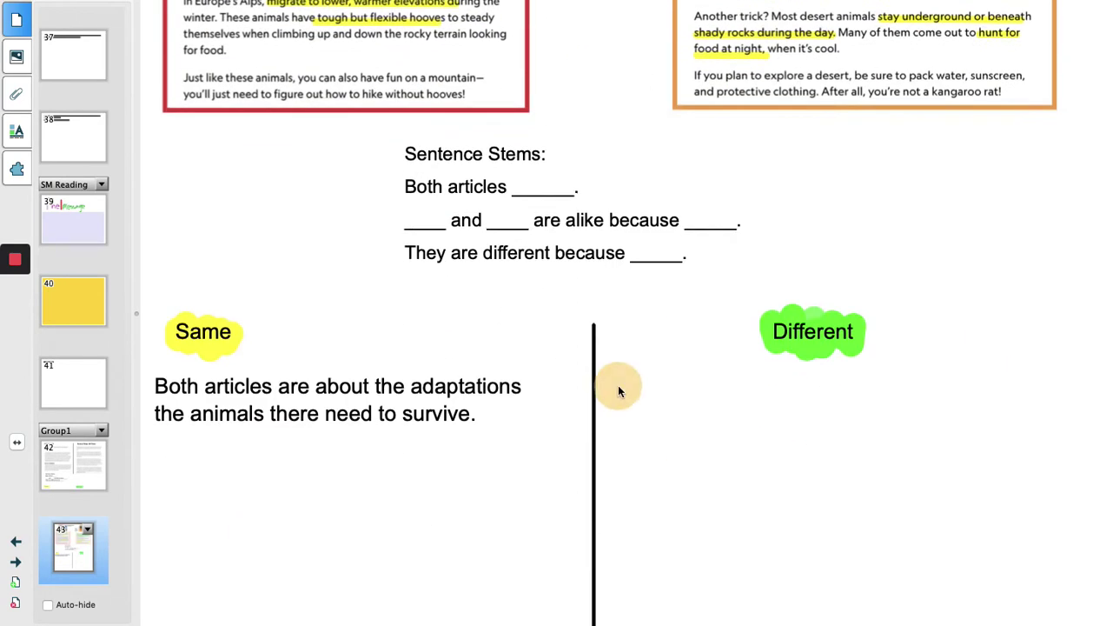
Step: Type under Different: 'The articles are different because "Look Closely" also talks about the adaptations plants have'
{"action": "left_click", "coordinate": [608, 380]}
{"action": "type", "text": "The a"}
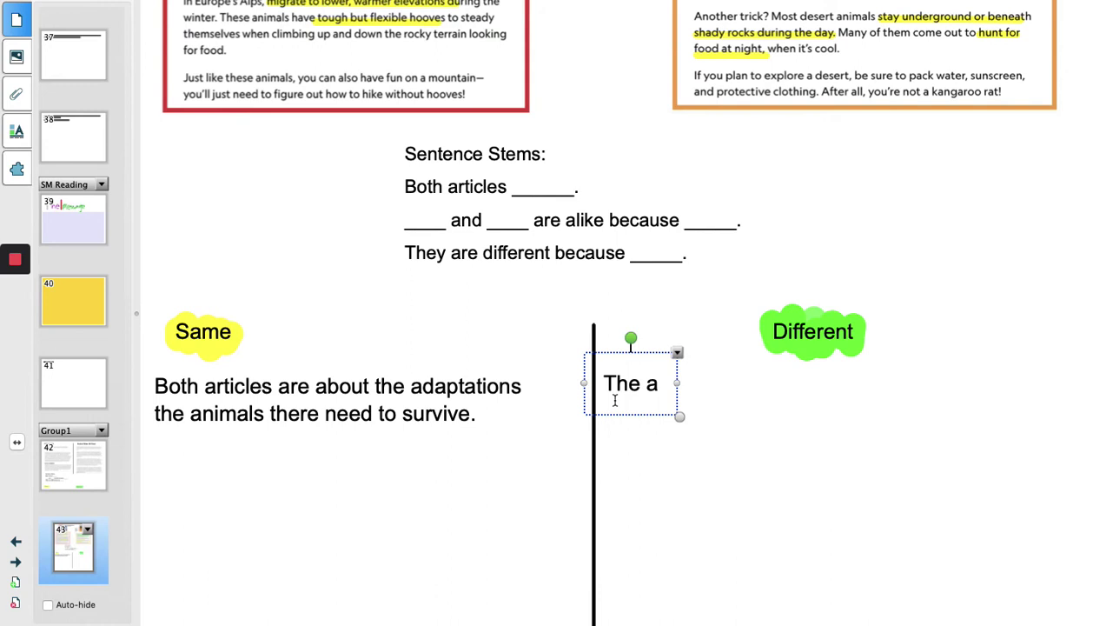
{"action": "type", "text": "rticles are differ"}
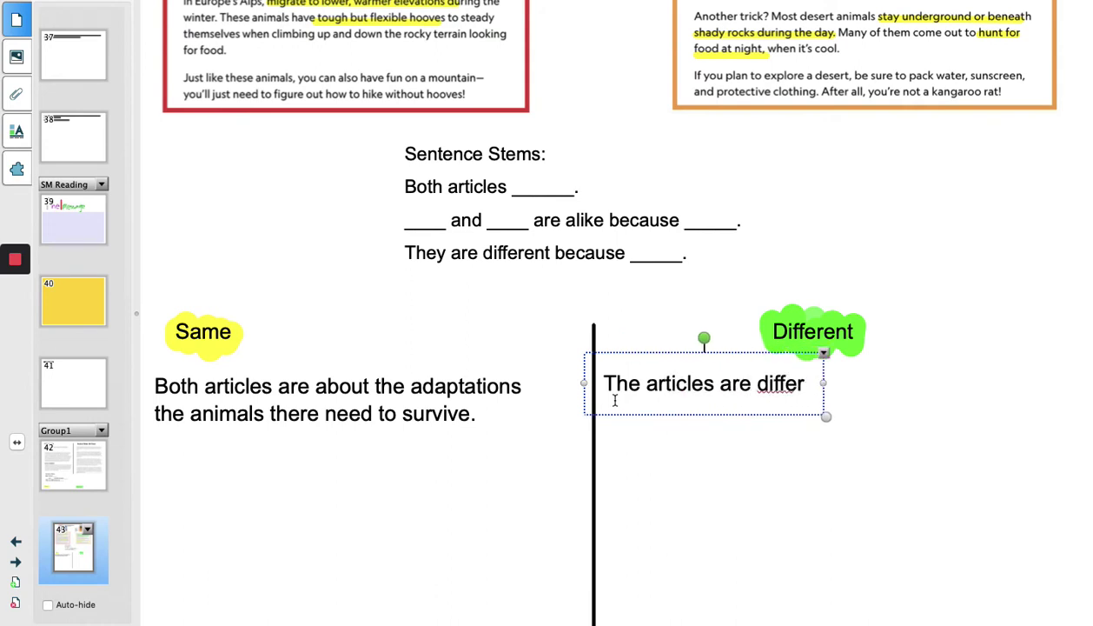
{"action": "type", "text": "ent becua"}
{"action": "key", "text": "BackSpace"}
{"action": "type", "text": "s"}
{"action": "key", "text": "BackSpace"}
{"action": "key", "text": "BackSpace"}
{"action": "type", "text": "a"}
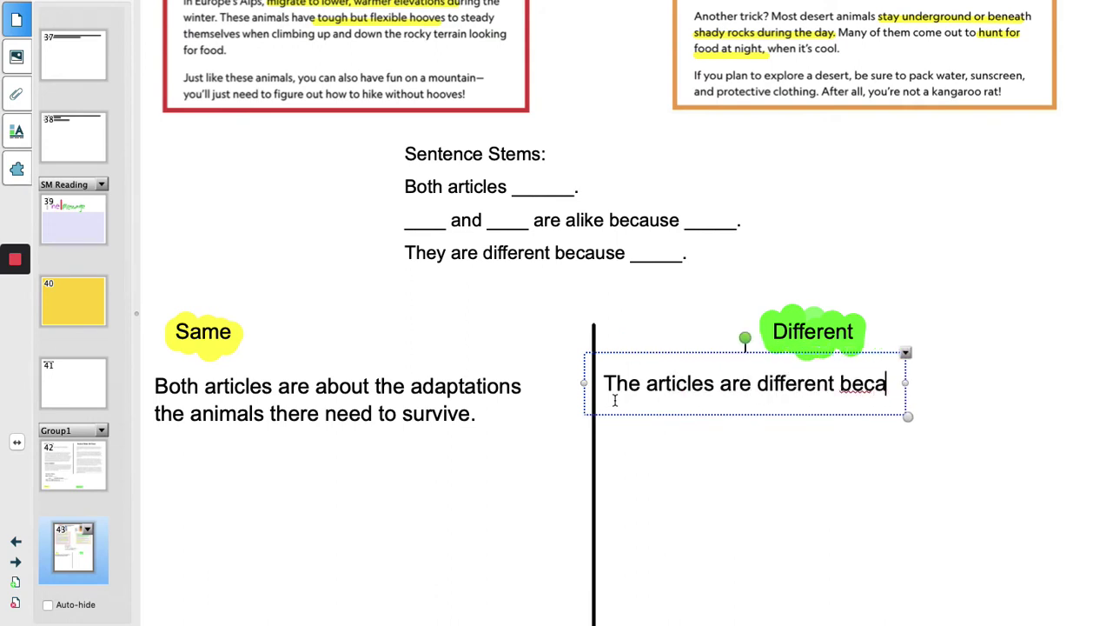
{"action": "type", "text": "use \"Look CLo"}
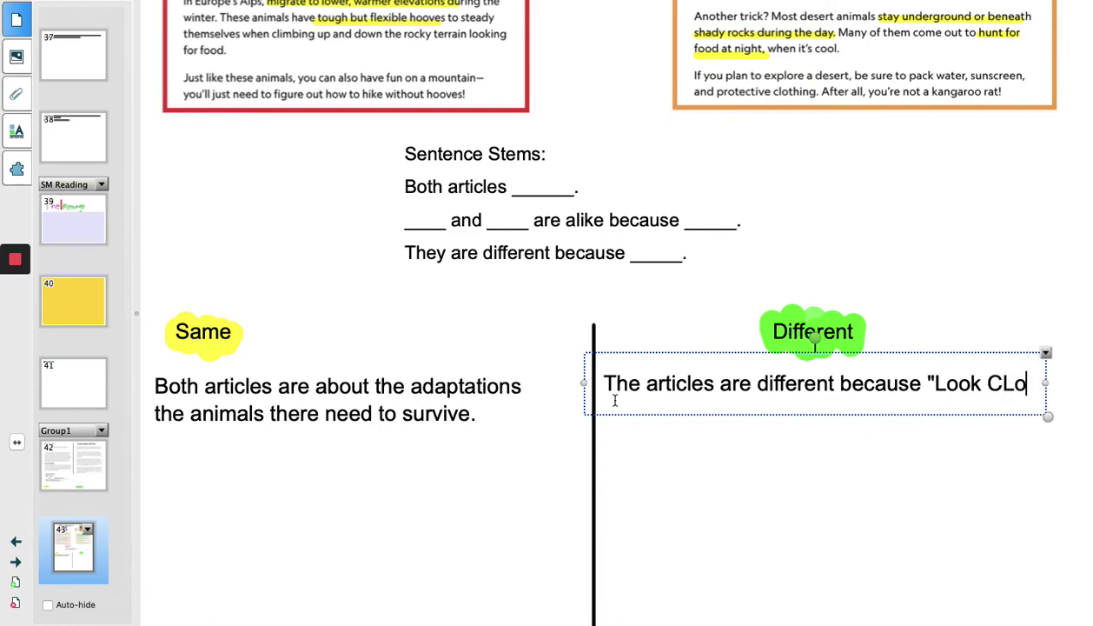
{"action": "type", "text": "sely\" alos"}
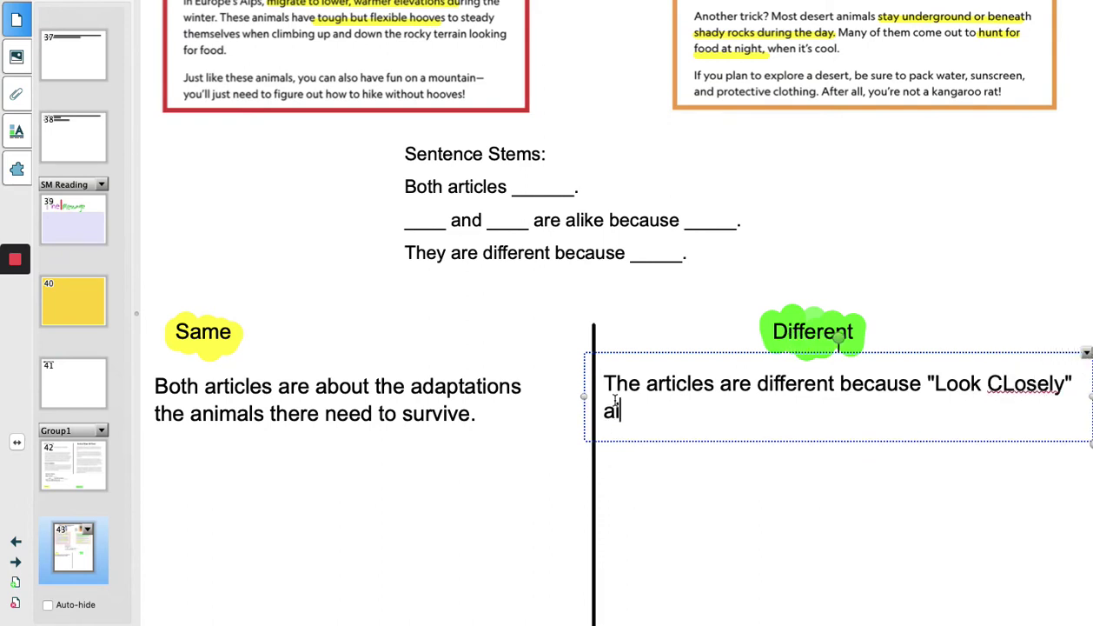
{"action": "key", "text": "BackSpace"}
{"action": "key", "text": "BackSpace"}
{"action": "type", "text": "so talks about the ada"}
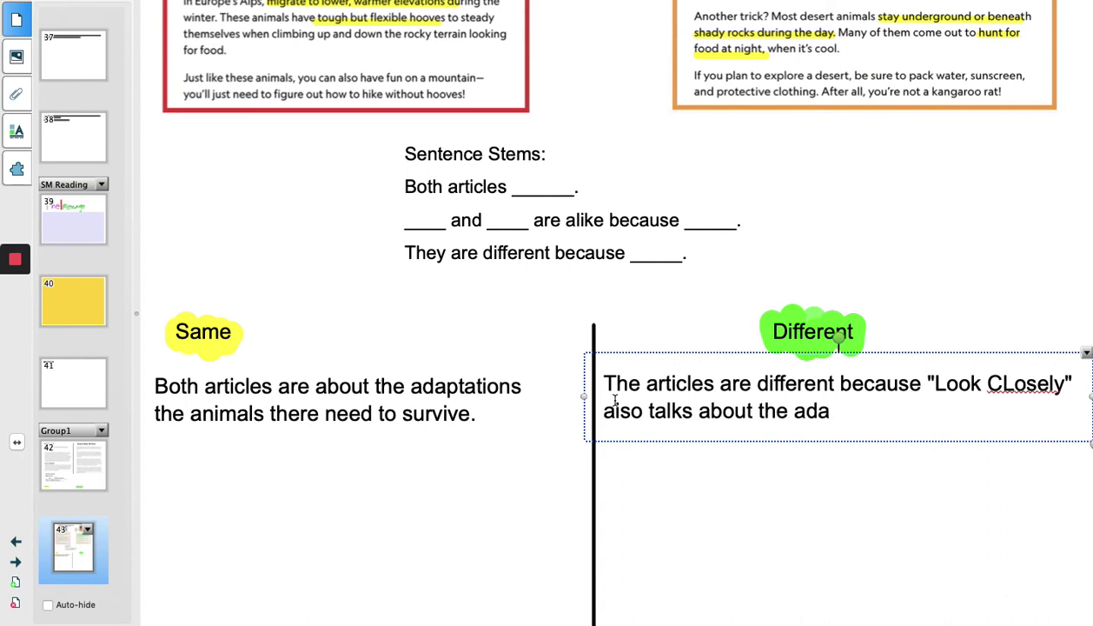
{"action": "type", "text": "ptations "}
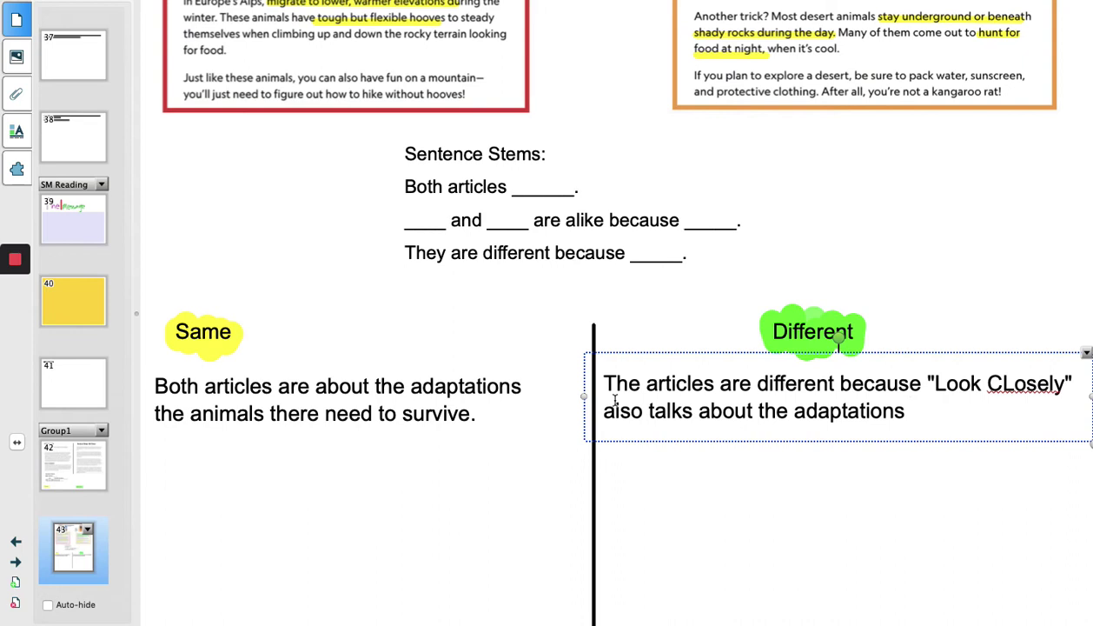
{"action": "type", "text": "plants have."}
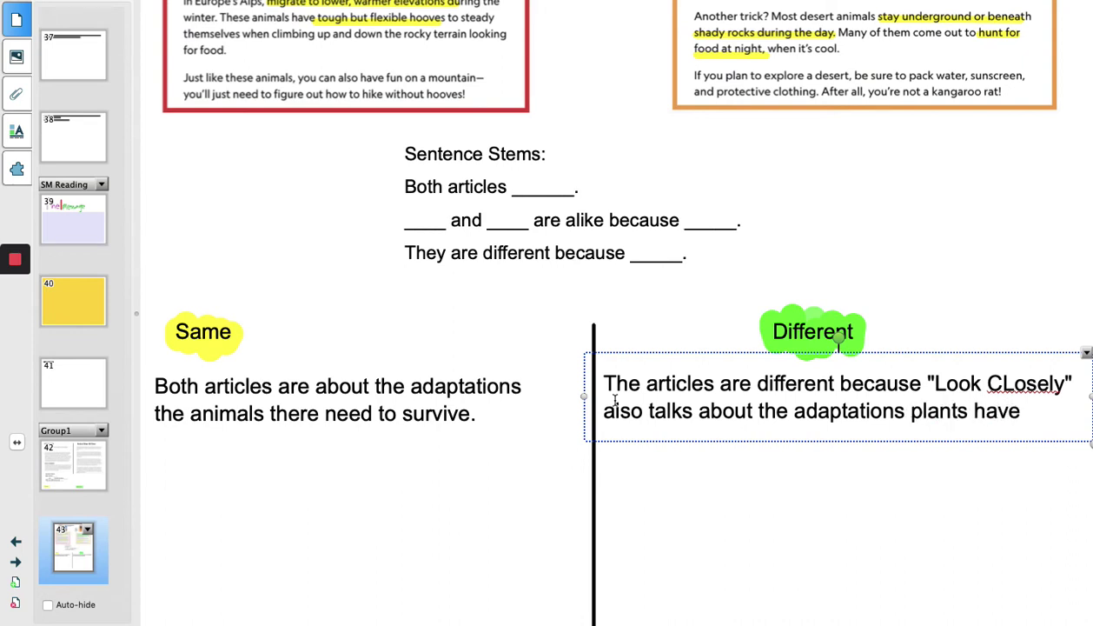
Step: Correct 'CLosely' to 'Closely' in the Different sentence and deselect it
{"action": "left_click", "coordinate": [1008, 384]}
{"action": "key", "text": "BackSpace"}
{"action": "type", "text": "l"}
{"action": "left_click", "coordinate": [1050, 487]}
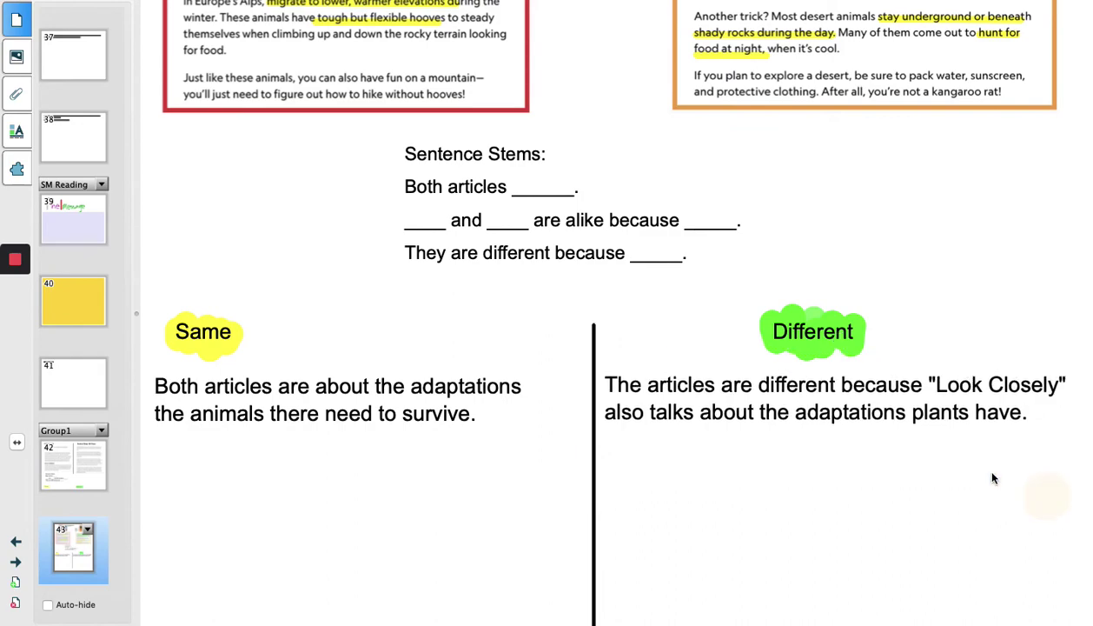
{"action": "scroll", "coordinate": [877, 304], "scroll_direction": "up", "scroll_amount": 5}
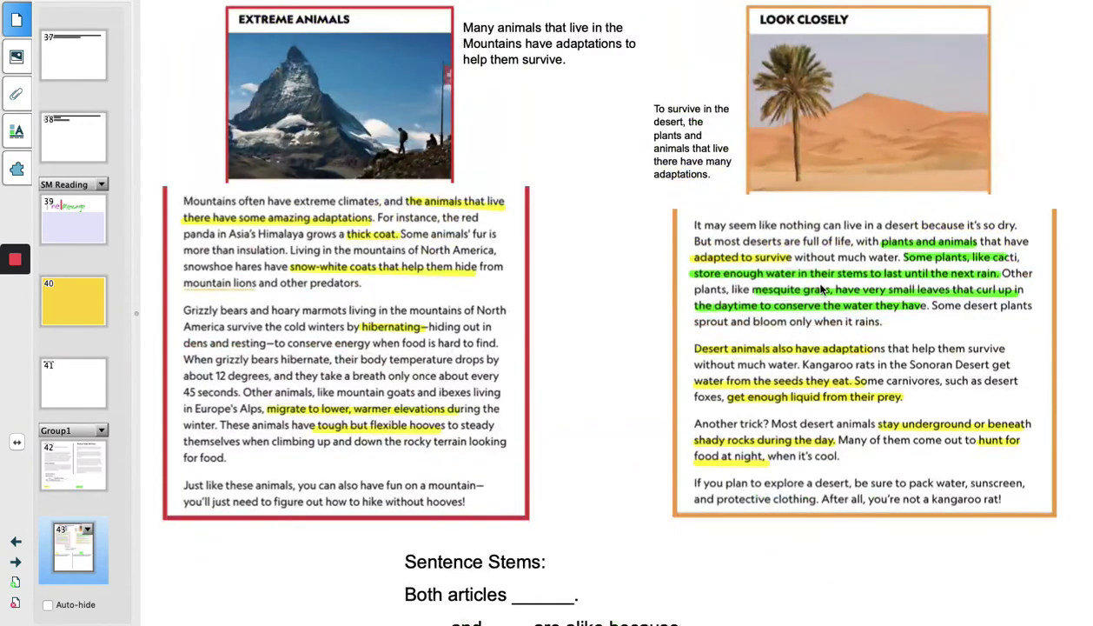
{"action": "scroll", "coordinate": [869, 315], "scroll_direction": "down", "scroll_amount": 5}
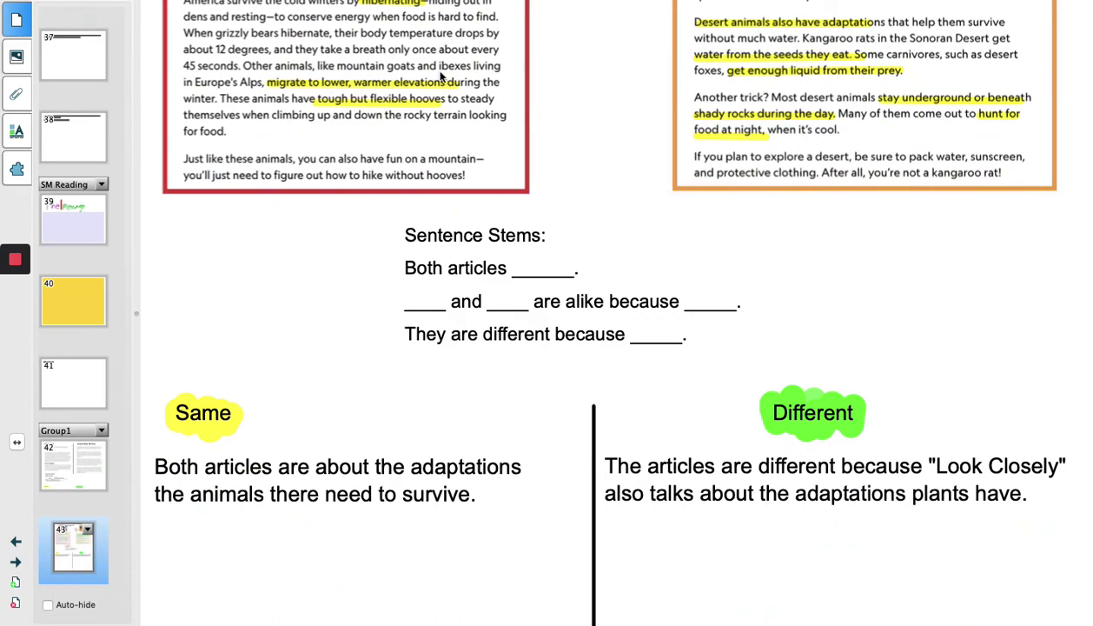
{"action": "scroll", "coordinate": [342, 87], "scroll_direction": "up", "scroll_amount": 3}
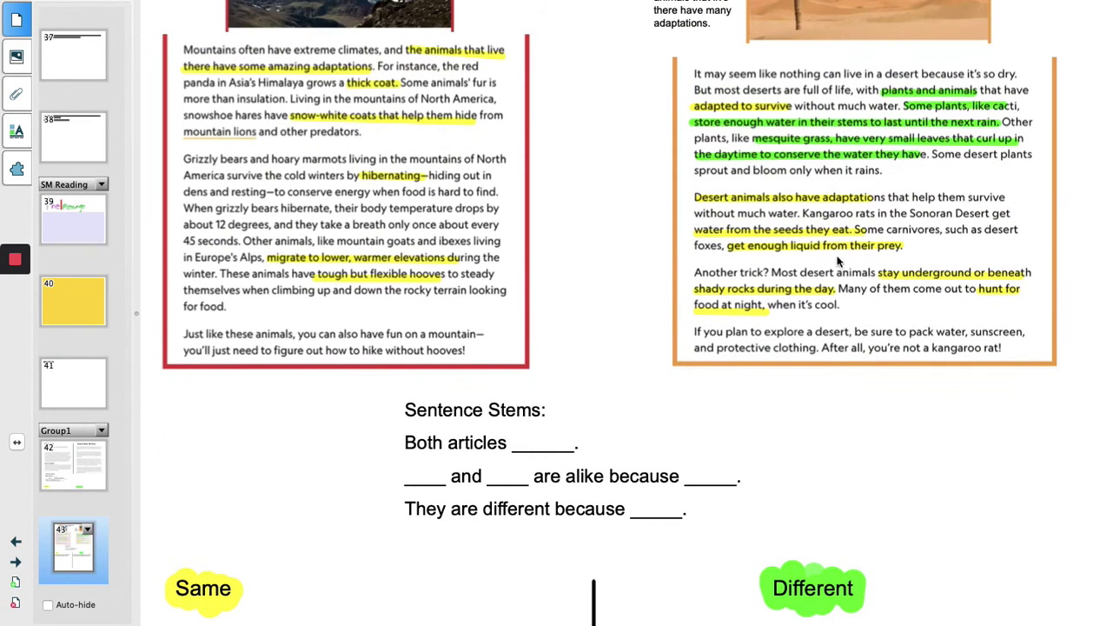
{"action": "scroll", "coordinate": [838, 259], "scroll_direction": "down", "scroll_amount": 5}
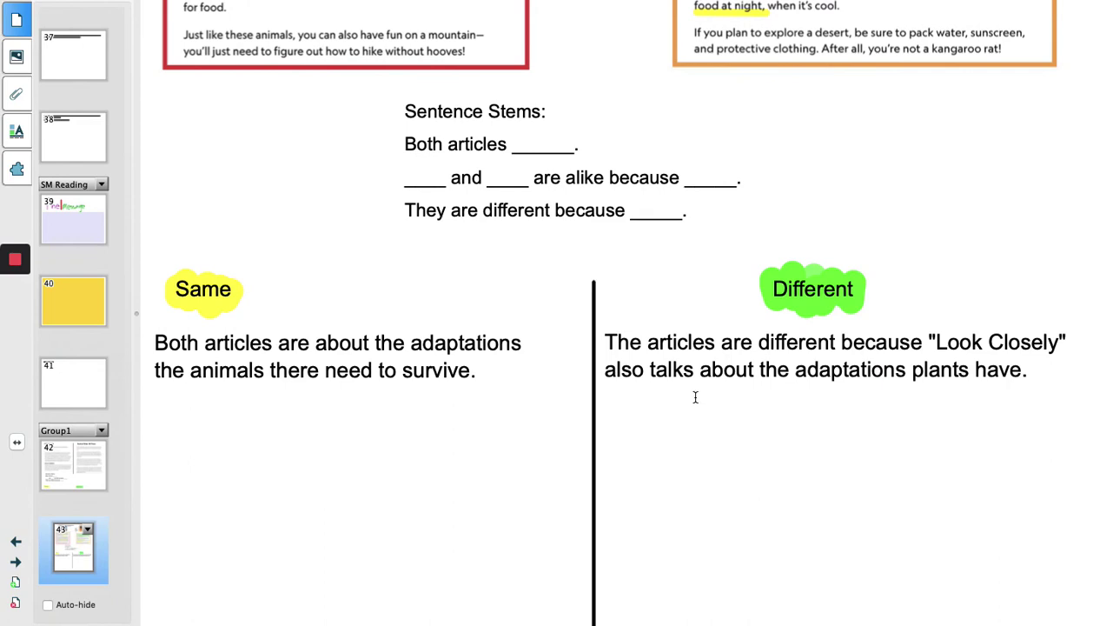
{"action": "scroll", "coordinate": [727, 255], "scroll_direction": "up", "scroll_amount": 6}
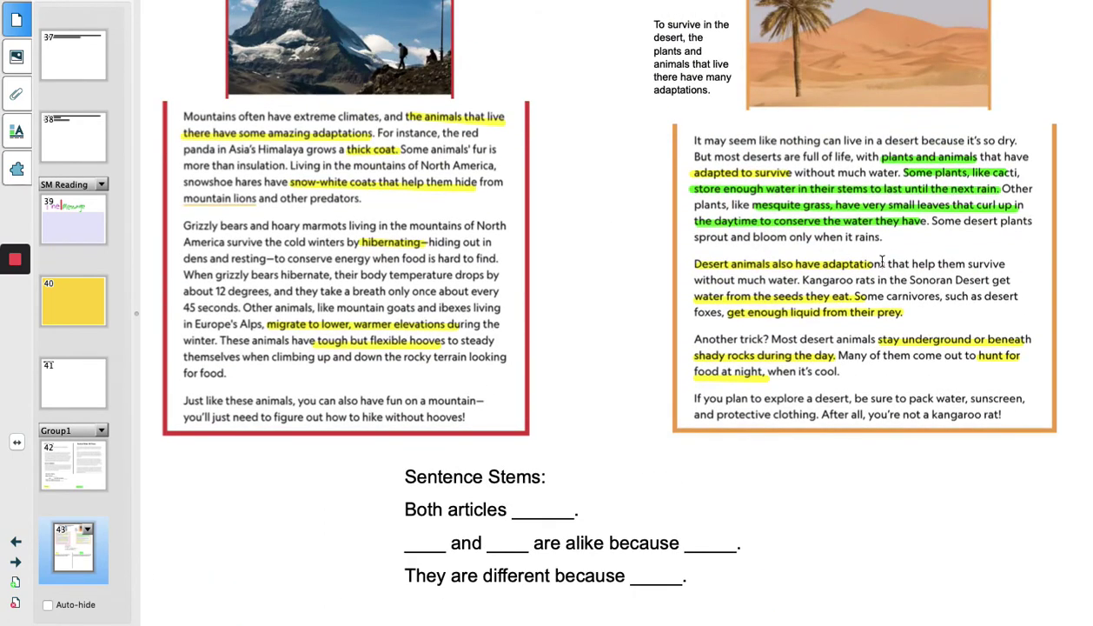
{"action": "scroll", "coordinate": [882, 262], "scroll_direction": "down", "scroll_amount": 2}
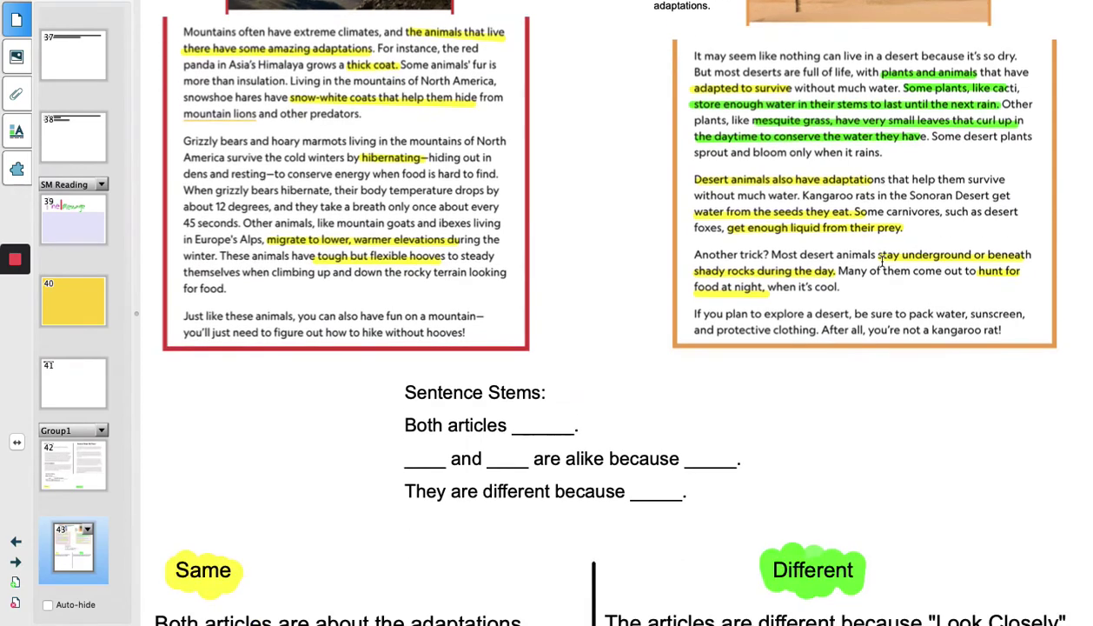
{"action": "scroll", "coordinate": [882, 261], "scroll_direction": "down", "scroll_amount": 4}
{"action": "scroll", "coordinate": [882, 261], "scroll_direction": "up", "scroll_amount": 4}
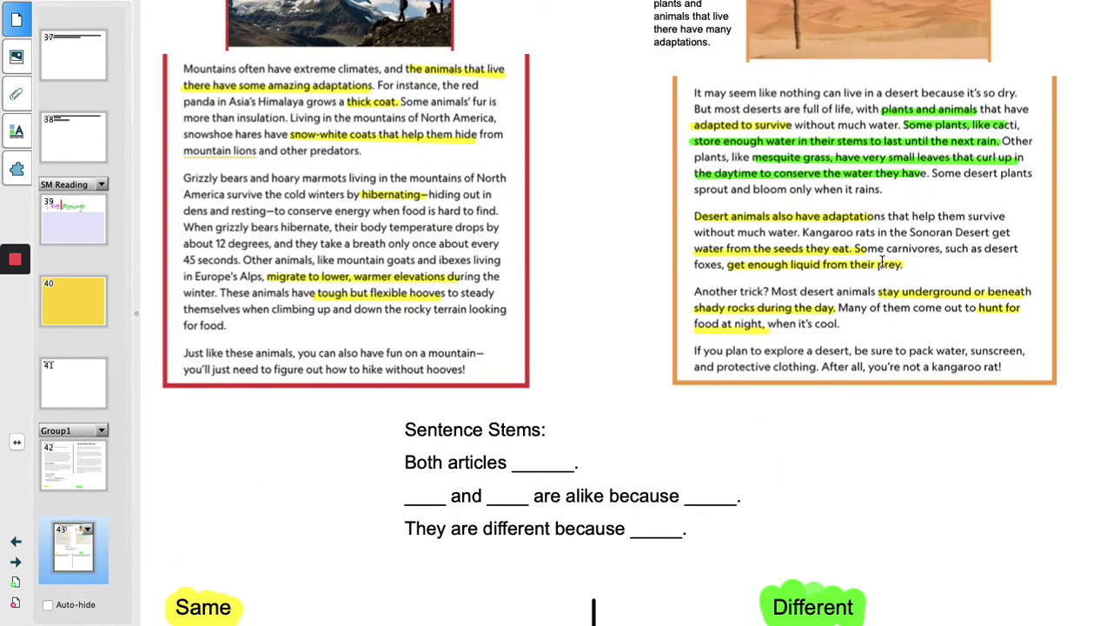
{"action": "scroll", "coordinate": [183, 413], "scroll_direction": "down", "scroll_amount": 10}
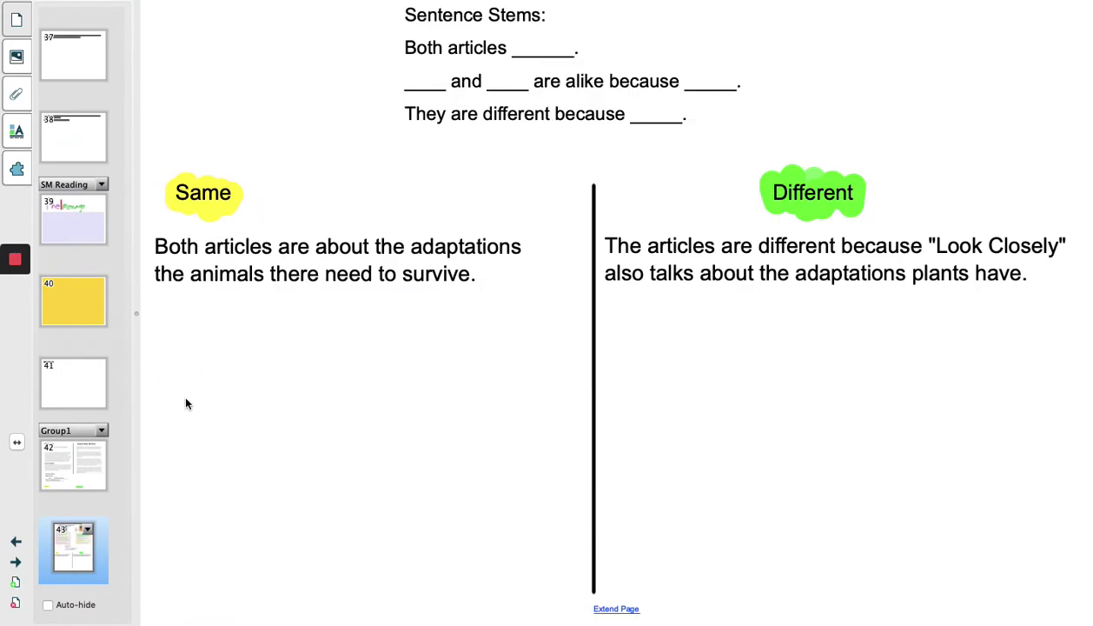
Step: Add a second Same sentence: 'Both articles are about extreme climates.'
{"action": "double_click", "coordinate": [161, 318]}
{"action": "type", "text": "Both"}
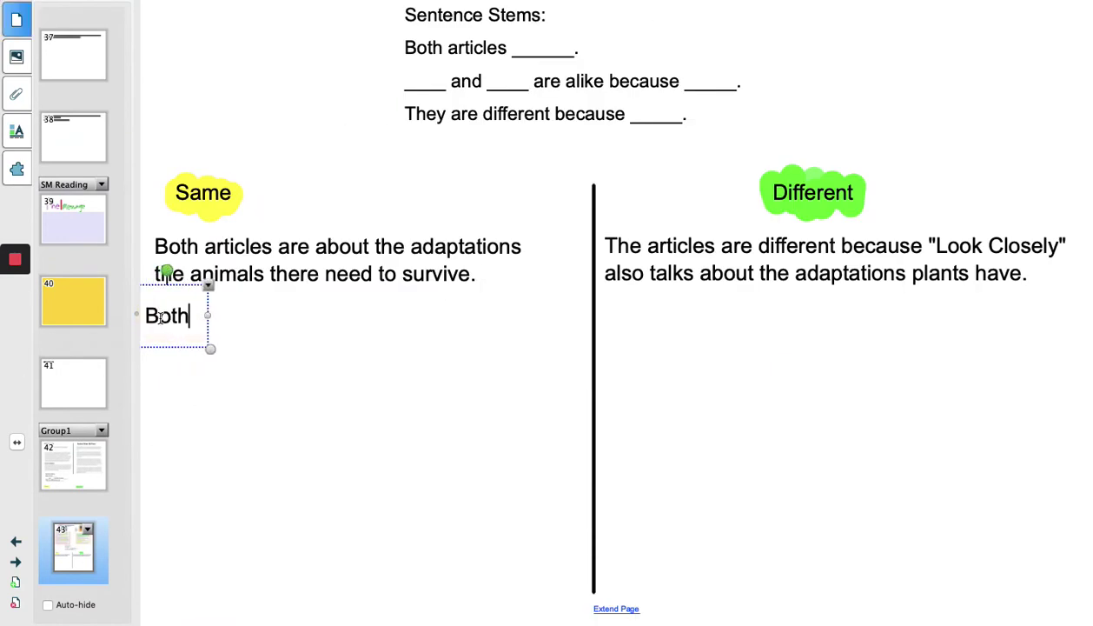
{"action": "type", "text": " articles are aboth"}
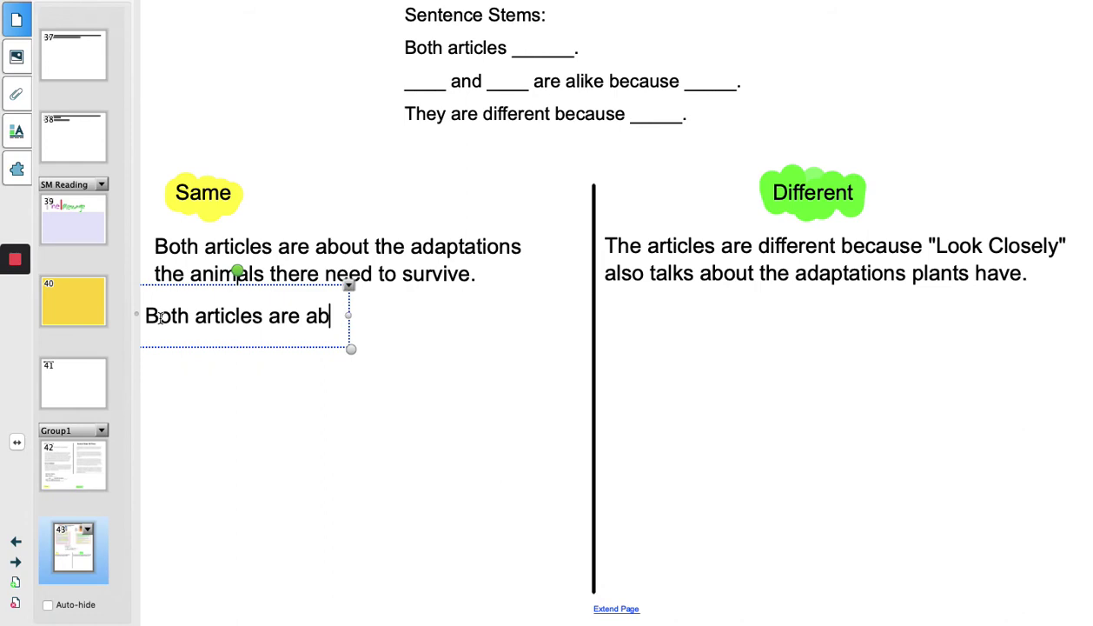
{"action": "key", "text": "BackSpace"}
{"action": "key", "text": "BackSpace"}
{"action": "type", "text": "ut ext"}
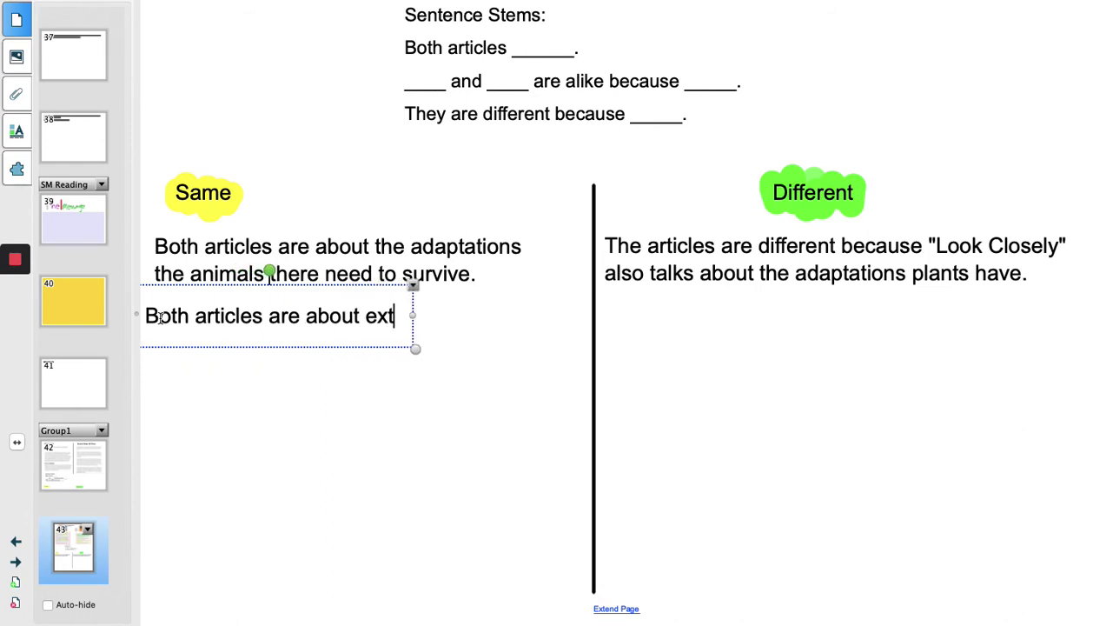
{"action": "type", "text": "reme climates."}
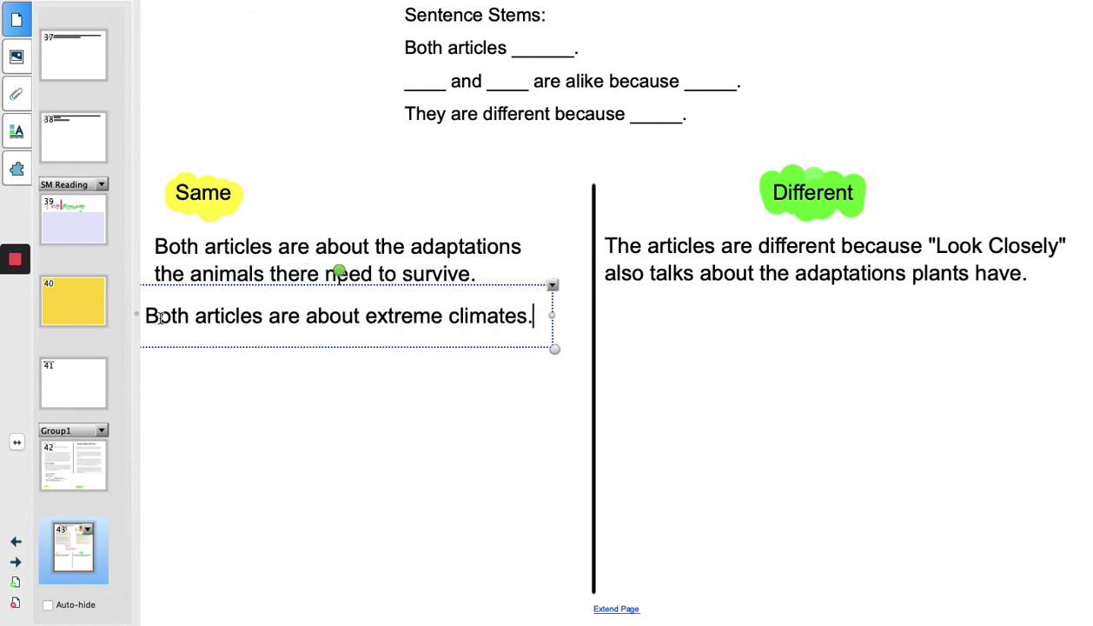
{"action": "left_click", "coordinate": [258, 434]}
Step: Highlight 'Mountains often have extreme climates' and 'desert because it's so dry' in yellow
{"action": "scroll", "coordinate": [258, 435], "scroll_direction": "up", "scroll_amount": 6}
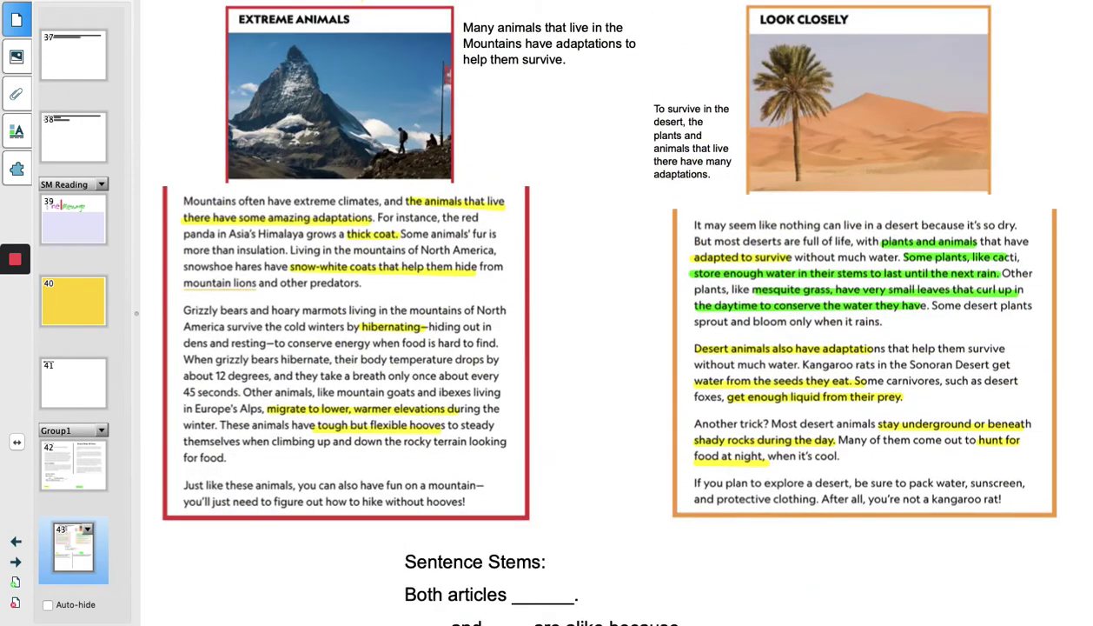
{"action": "left_click_drag", "start_coordinate": [185, 201], "coordinate": [380, 201]}
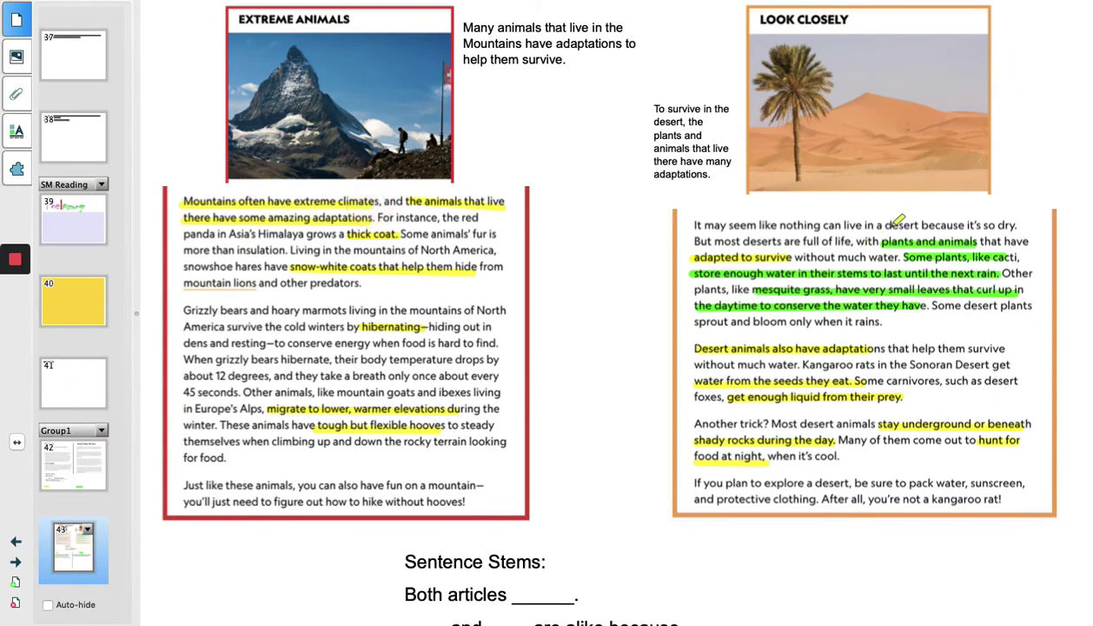
{"action": "left_click_drag", "start_coordinate": [885, 225], "coordinate": [1017, 225]}
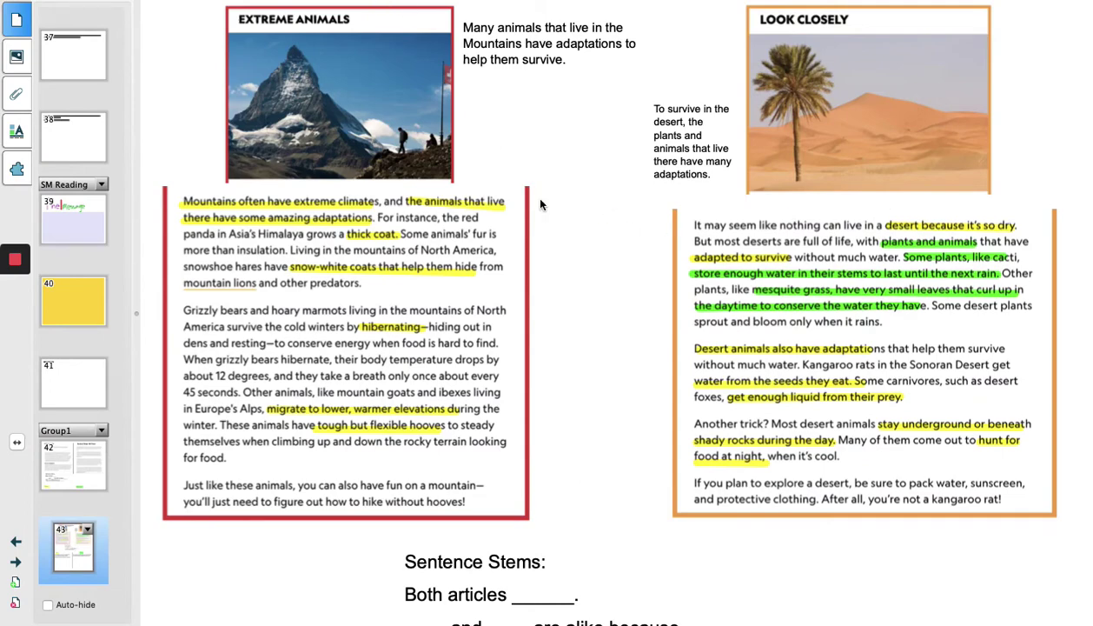
{"action": "scroll", "coordinate": [556, 239], "scroll_direction": "down", "scroll_amount": 6}
Step: Type 'The articles are different because "Extreme Animals" is about animals in the mountains. "Look Closely" is about animals and plants in the deserts.'
{"action": "left_click", "coordinate": [615, 324]}
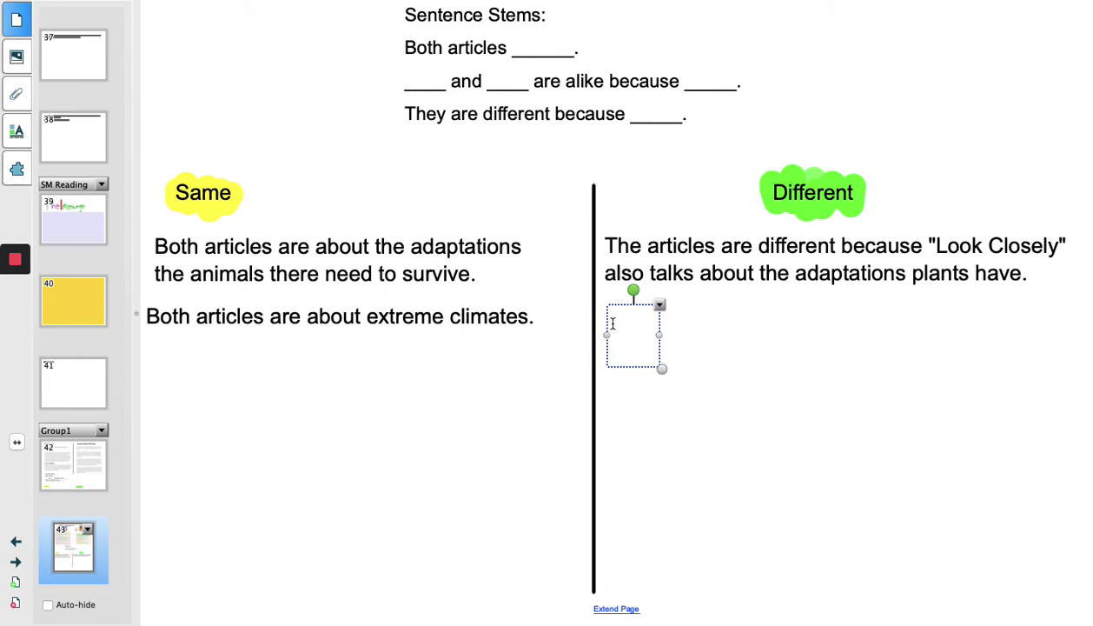
{"action": "type", "text": "The arti"}
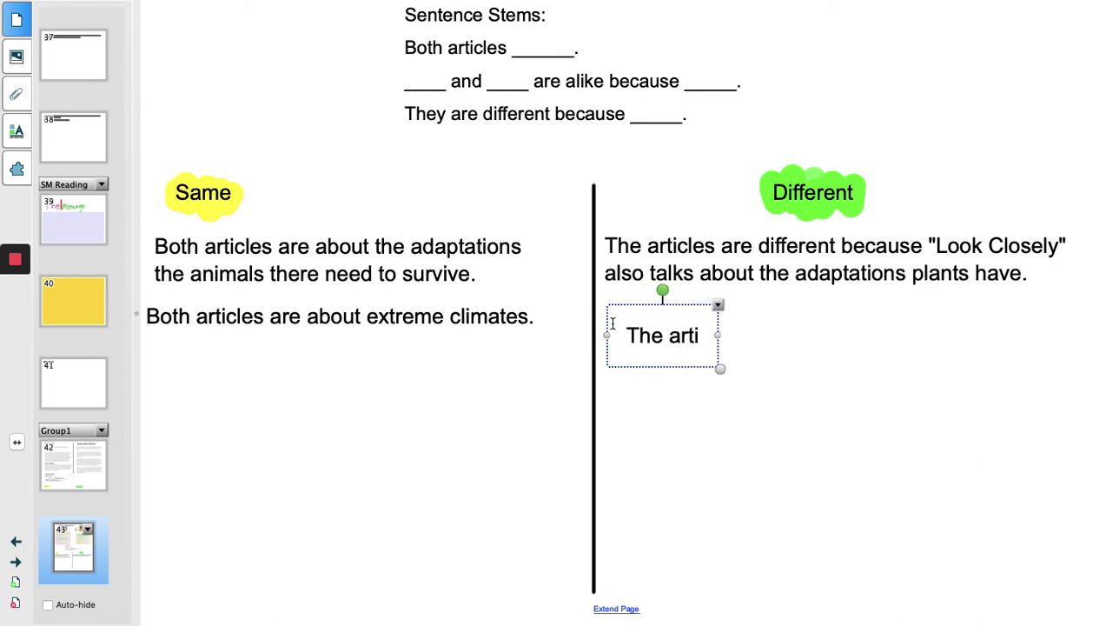
{"action": "type", "text": "cles are different"}
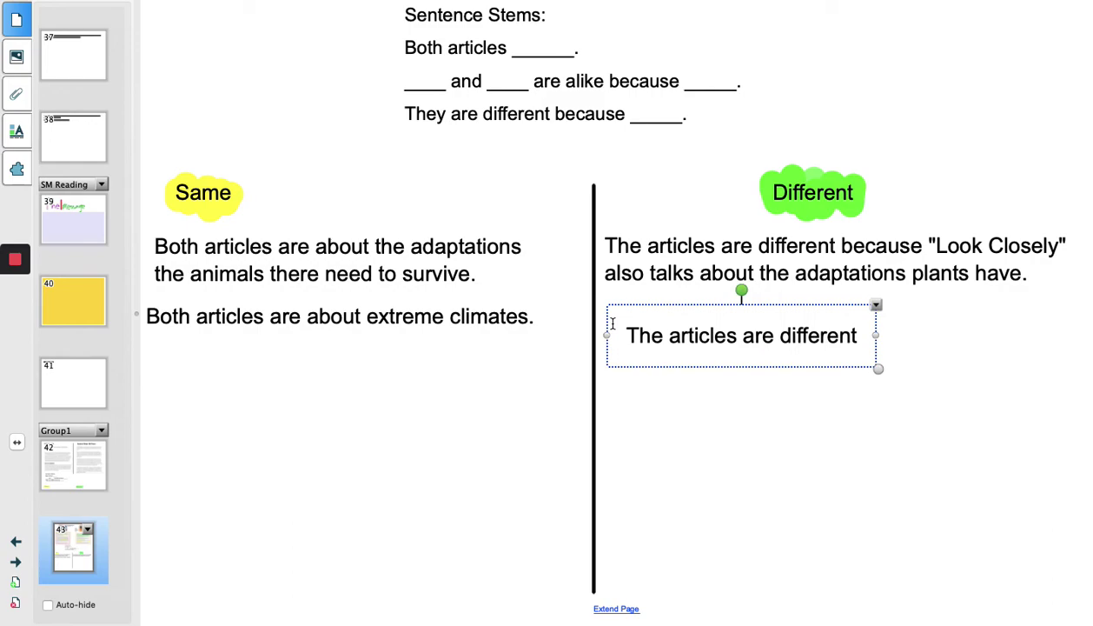
{"action": "type", "text": " becuase"}
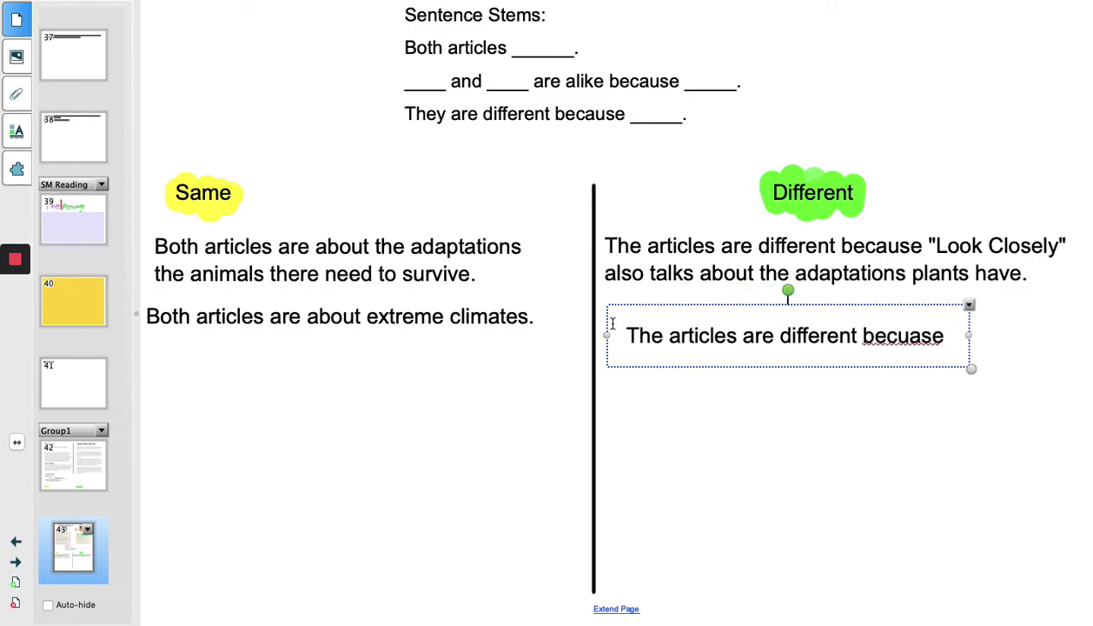
{"action": "scroll", "coordinate": [613, 324], "scroll_direction": "up", "scroll_amount": 5}
{"action": "scroll", "coordinate": [613, 323], "scroll_direction": "down", "scroll_amount": 5}
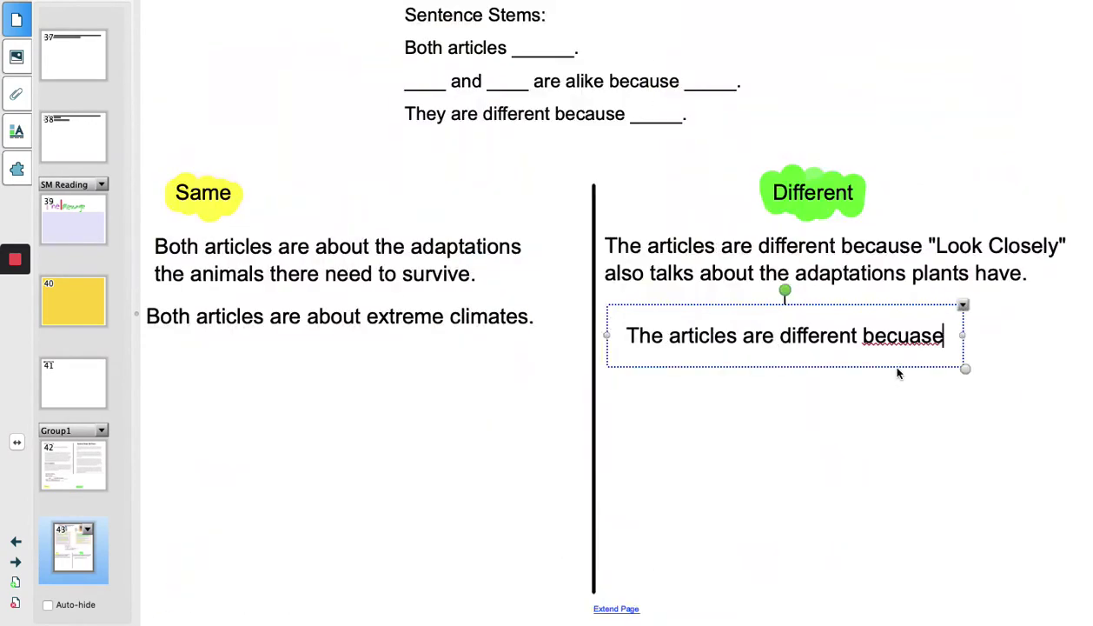
{"action": "key", "text": "BackSpace"}
{"action": "key", "text": "BackSpace"}
{"action": "key", "text": "BackSpace"}
{"action": "key", "text": "BackSpace"}
{"action": "key", "text": "BackSpace"}
{"action": "type", "text": "cause \"Extreme "}
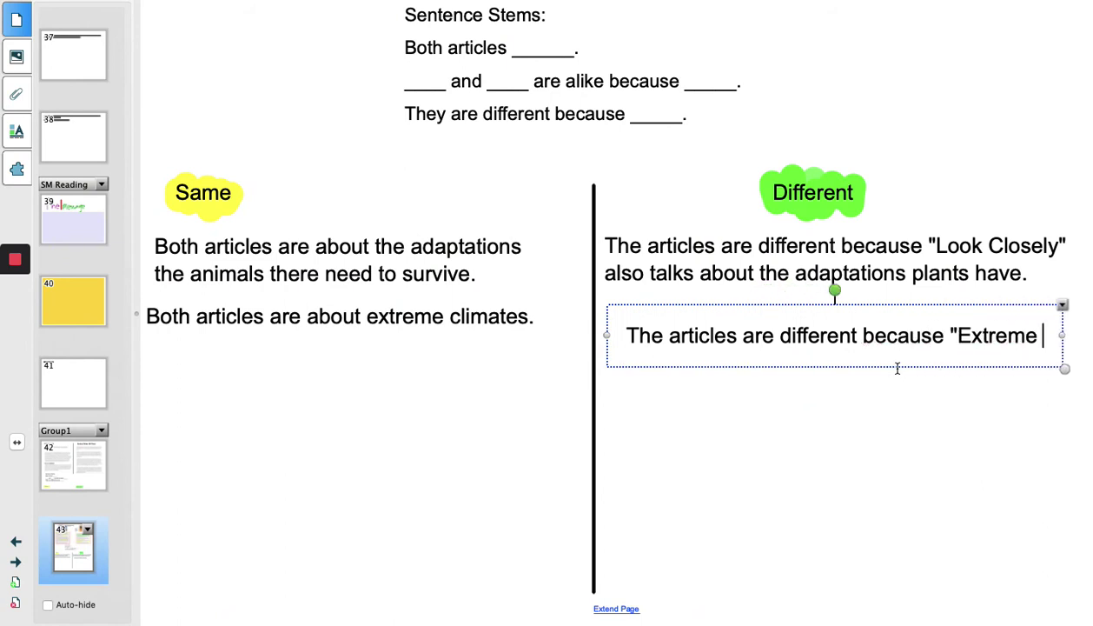
{"action": "type", "text": "Animals"}
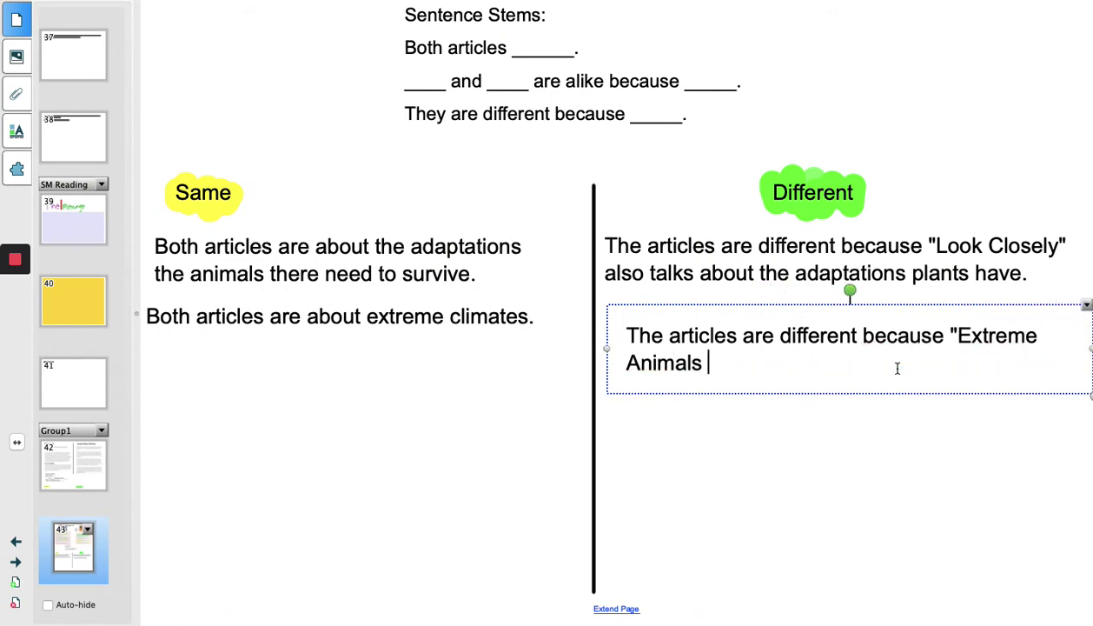
{"action": "key", "text": "BackSpace"}
{"action": "type", "text": "\" is about animals in the"}
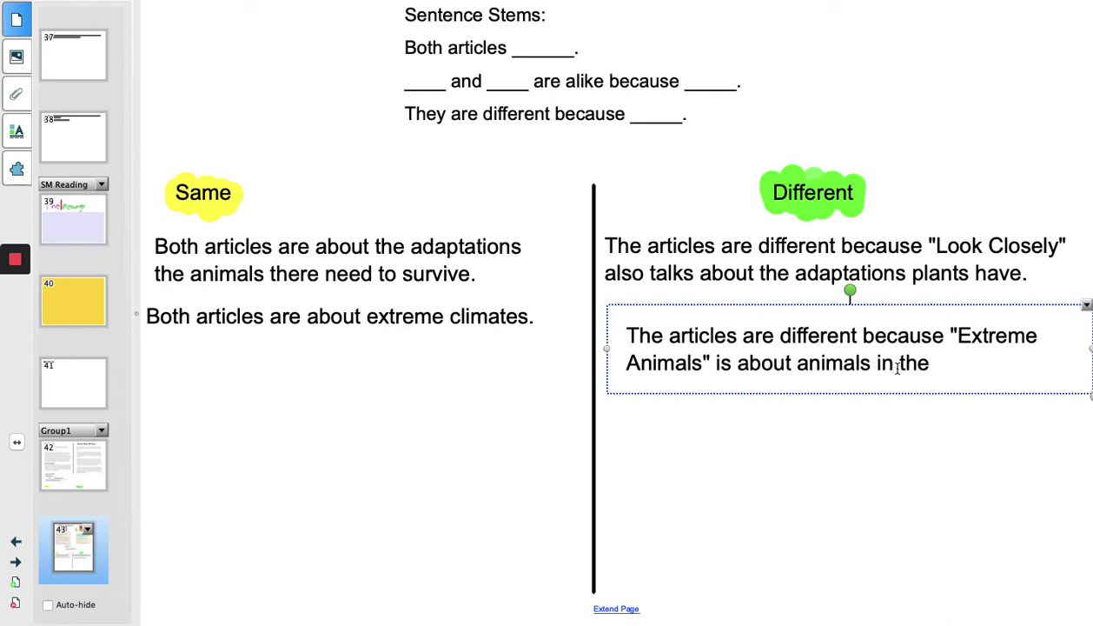
{"action": "type", "text": " mountains."}
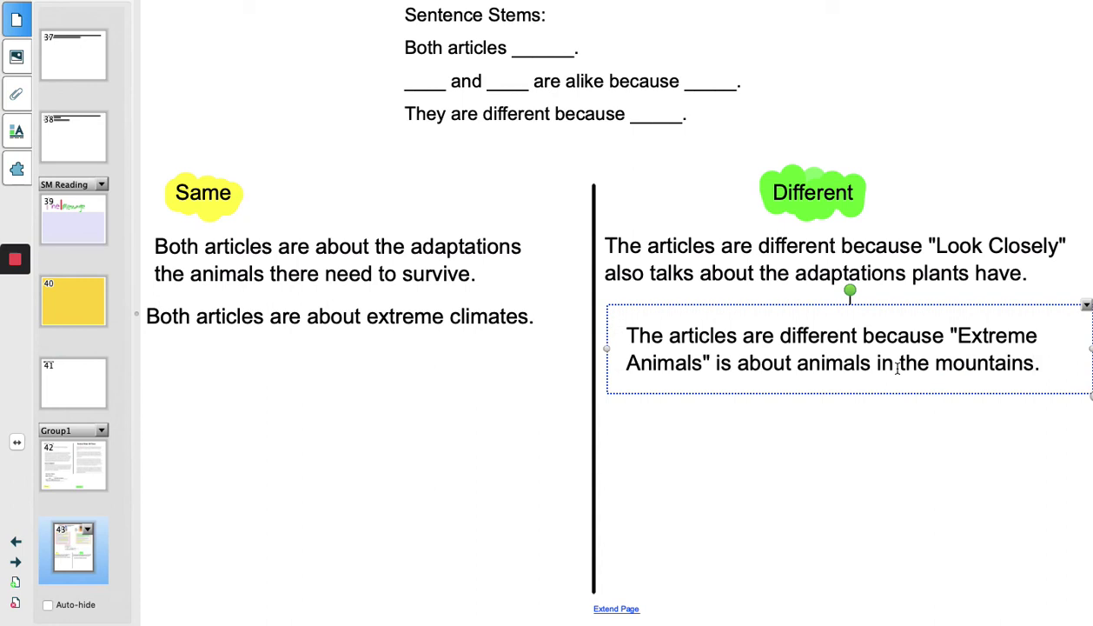
{"action": "type", "text": " T"}
{"action": "key", "text": "BackSpace"}
{"action": "type", "text": "\"Look Closely"}
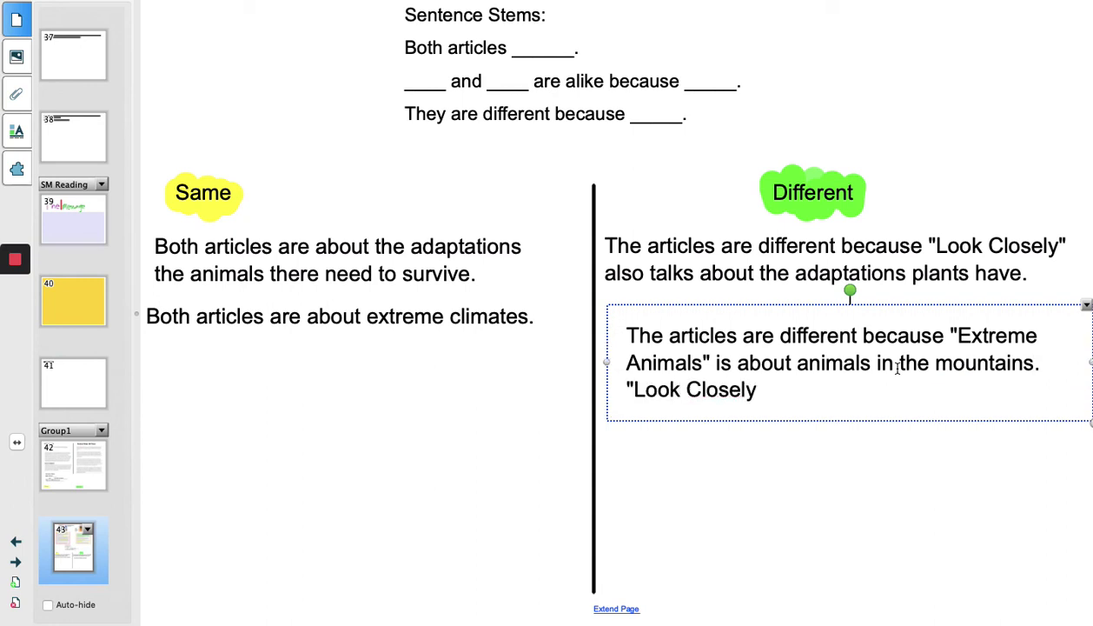
{"action": "type", "text": "\" is about"}
{"action": "key", "text": "BackSpace"}
{"action": "key", "text": "BackSpace"}
{"action": "type", "text": "o"}
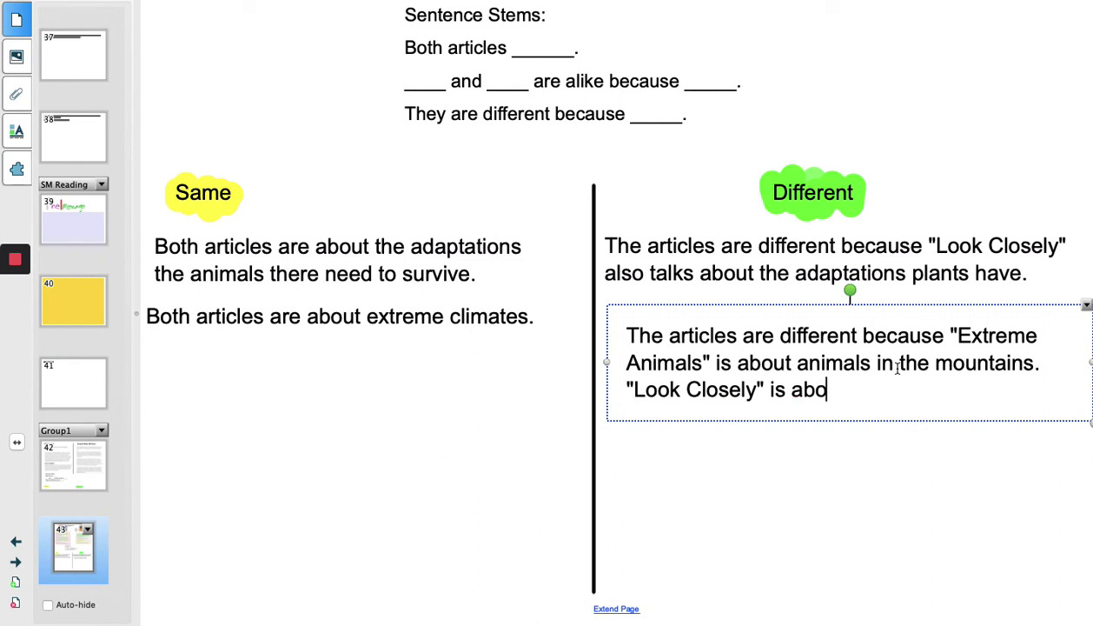
{"action": "type", "text": "ut animals and pla"}
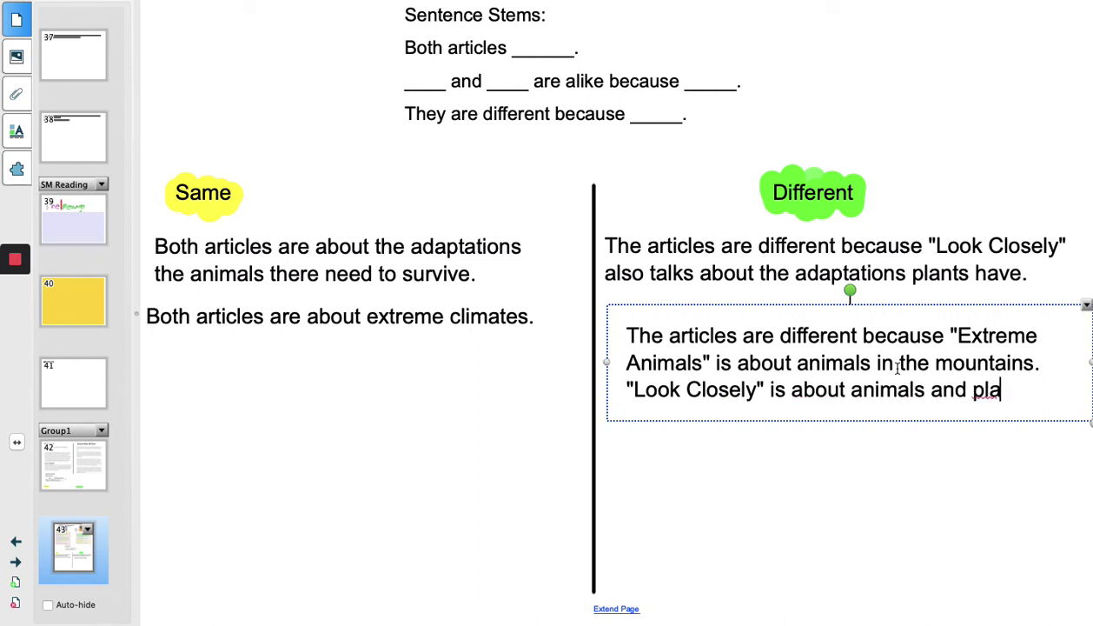
{"action": "type", "text": "nts in the"}
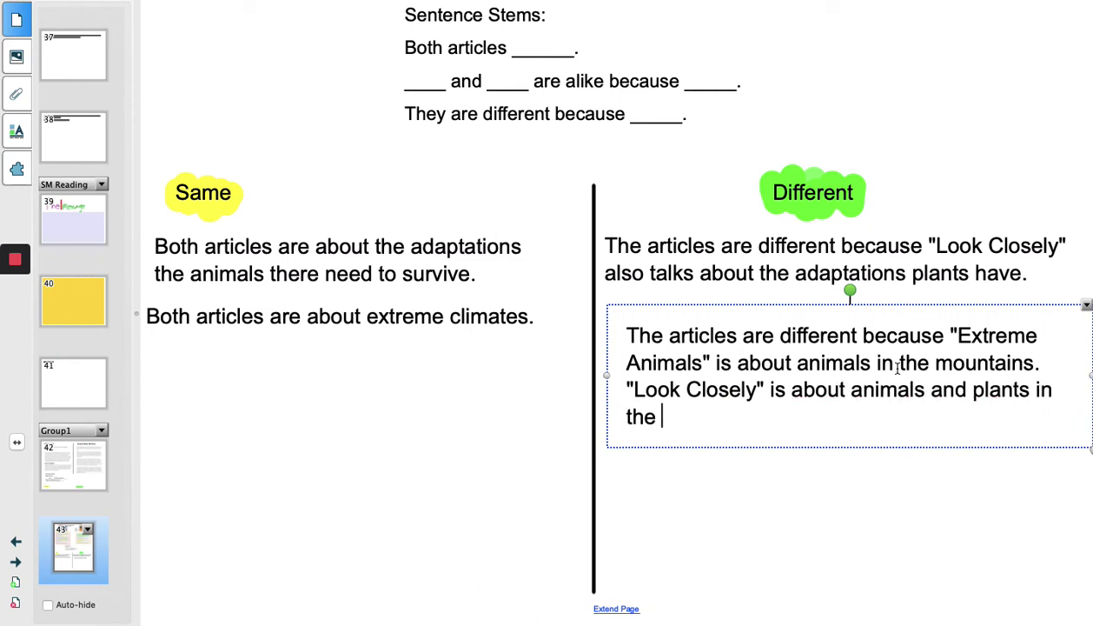
{"action": "type", "text": " desert"}
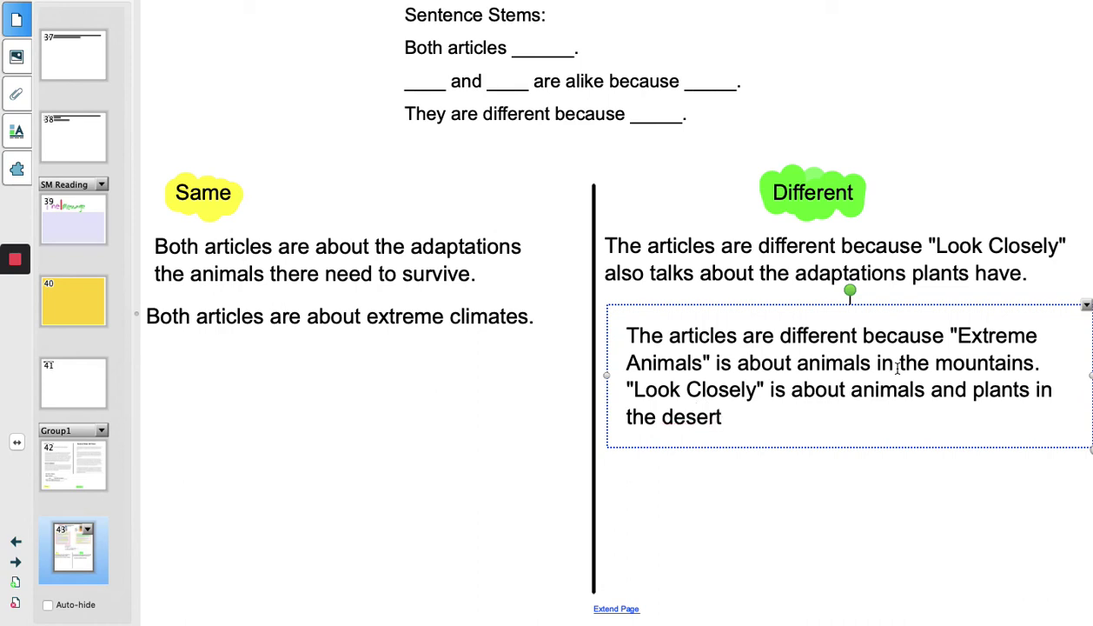
{"action": "type", "text": "s."}
{"action": "left_click", "coordinate": [899, 534]}
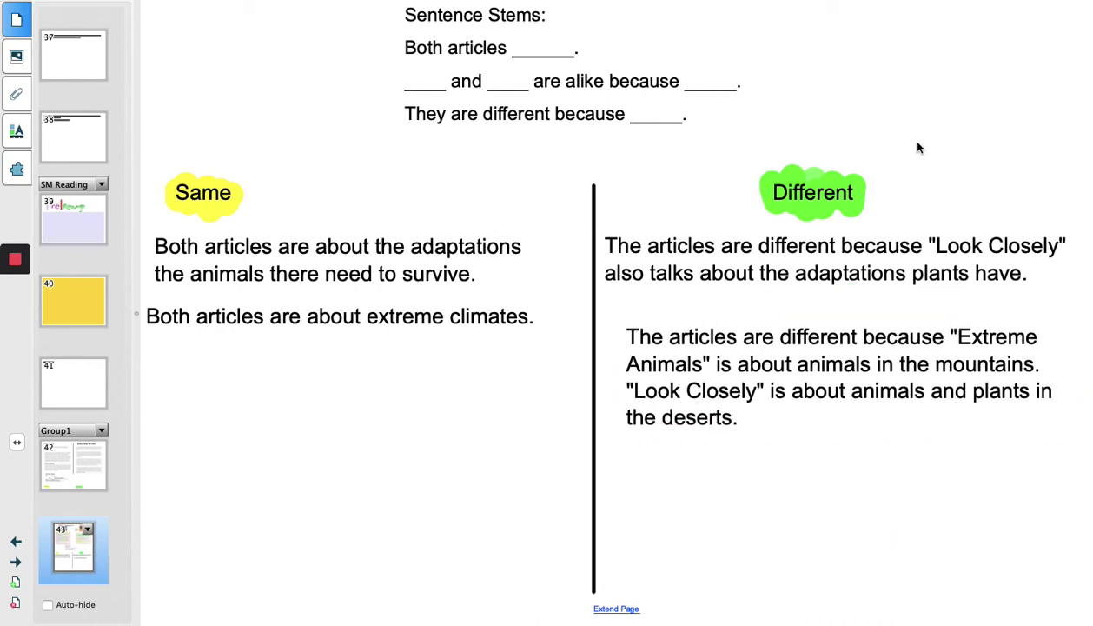
{"action": "scroll", "coordinate": [919, 148], "scroll_direction": "up", "scroll_amount": 10}
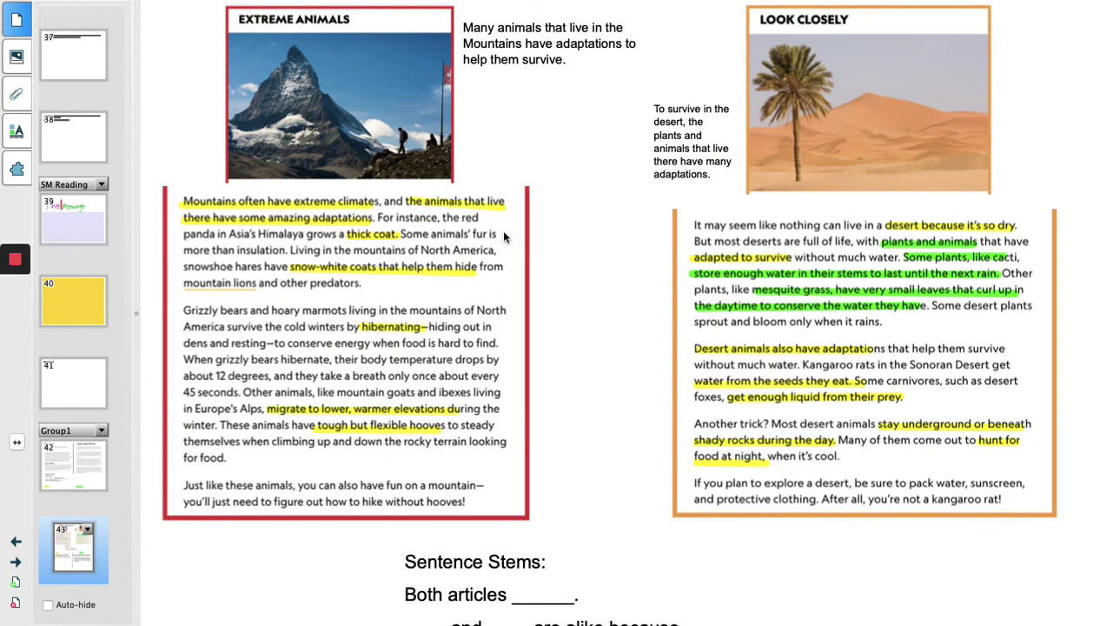
{"action": "scroll", "coordinate": [504, 237], "scroll_direction": "down", "scroll_amount": 1}
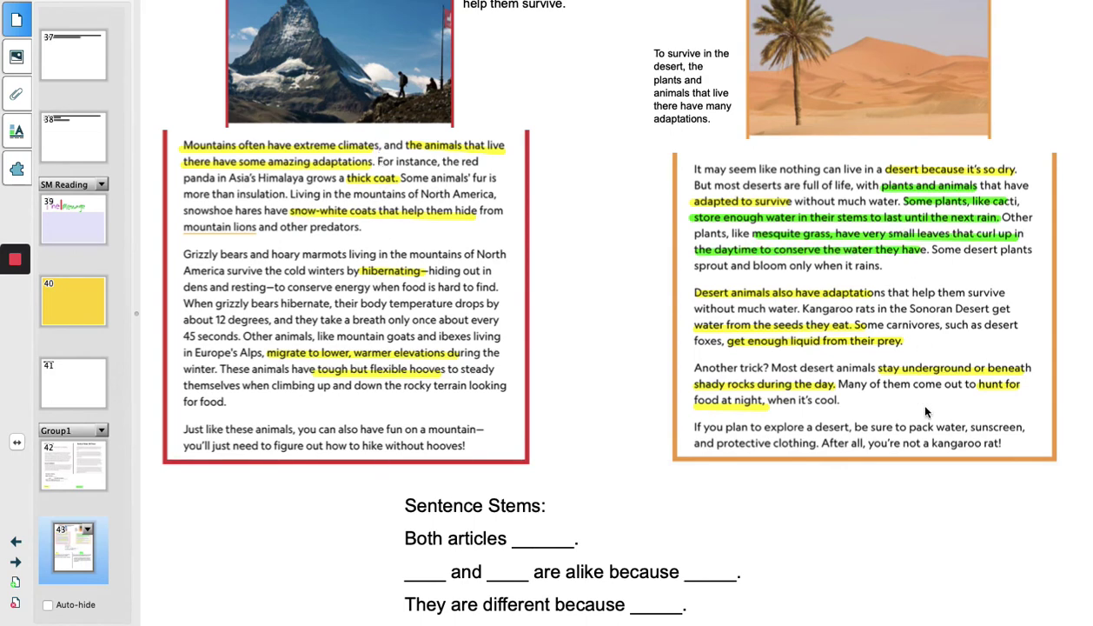
{"action": "scroll", "coordinate": [926, 417], "scroll_direction": "down", "scroll_amount": 7}
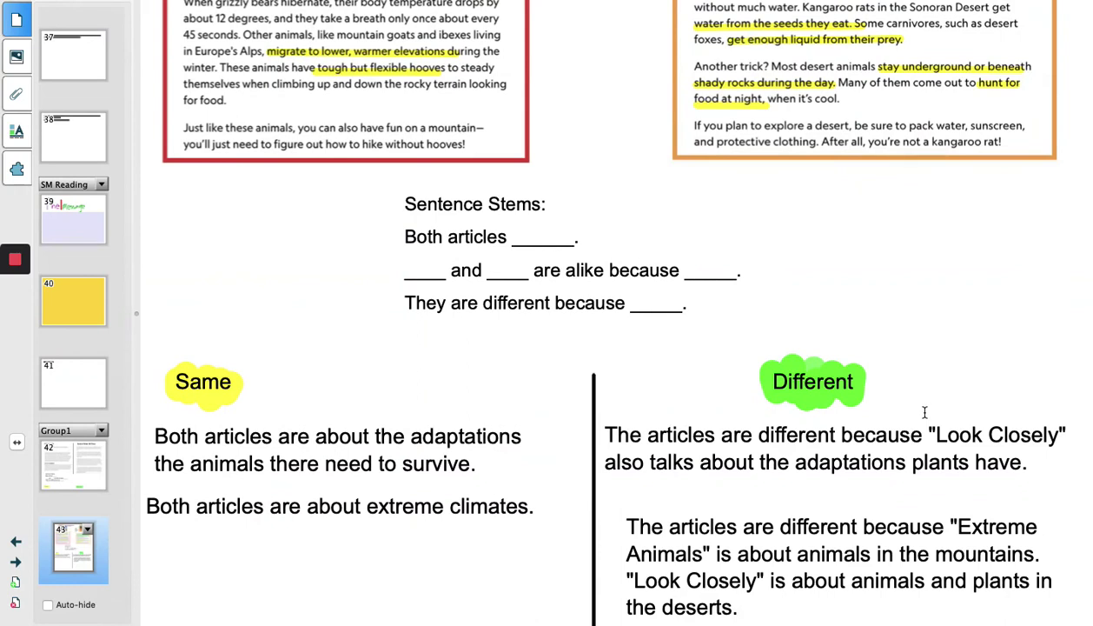
{"action": "scroll", "coordinate": [925, 411], "scroll_direction": "down", "scroll_amount": 1}
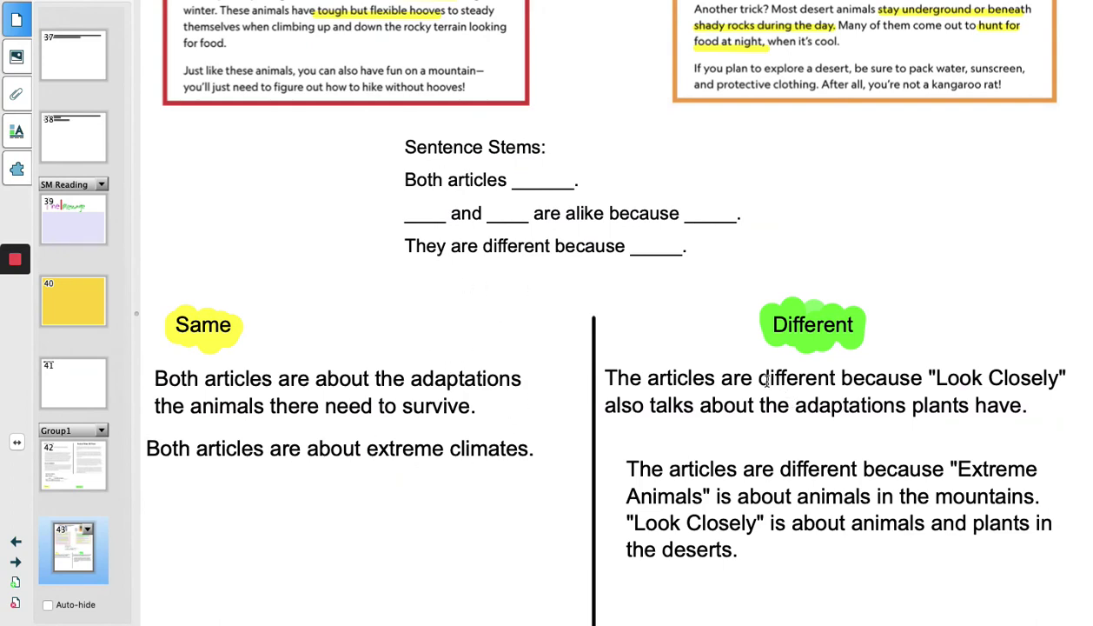
{"action": "scroll", "coordinate": [752, 375], "scroll_direction": "up", "scroll_amount": 7}
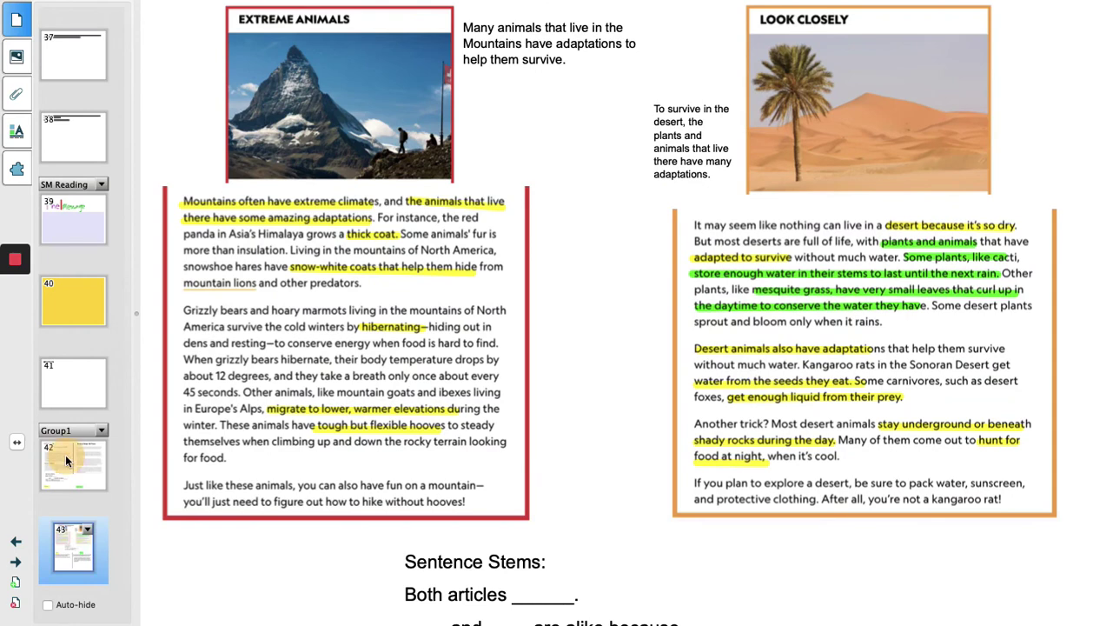
Step: Show page 42 with Nine Lives and Koalas Wear Mittens, after briefly revisiting page 43
{"action": "left_click", "coordinate": [67, 461]}
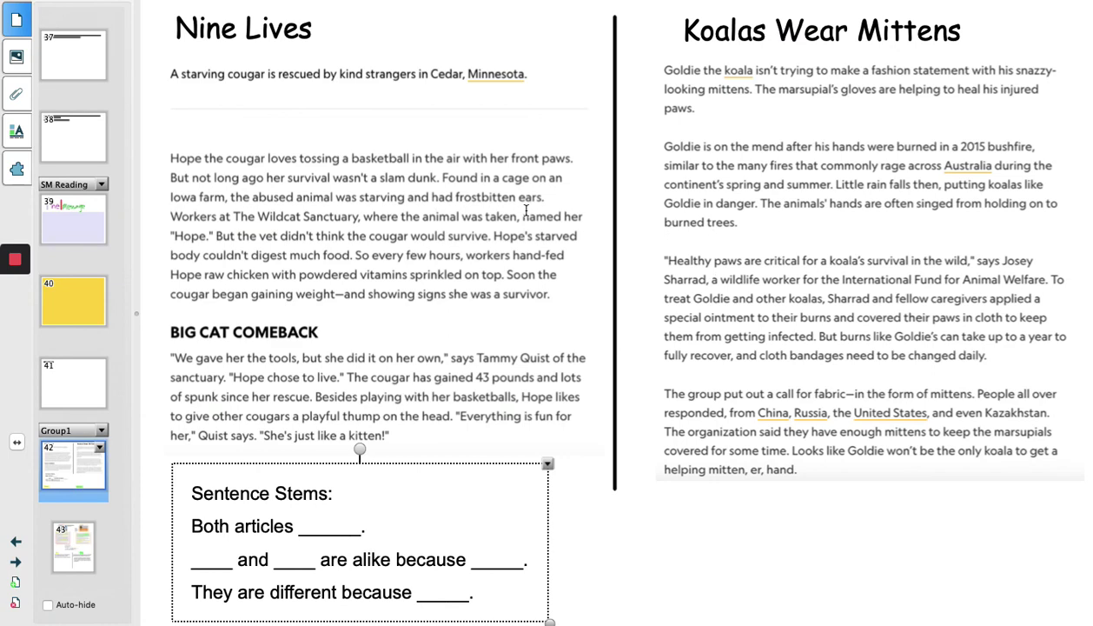
{"action": "left_click", "coordinate": [76, 560]}
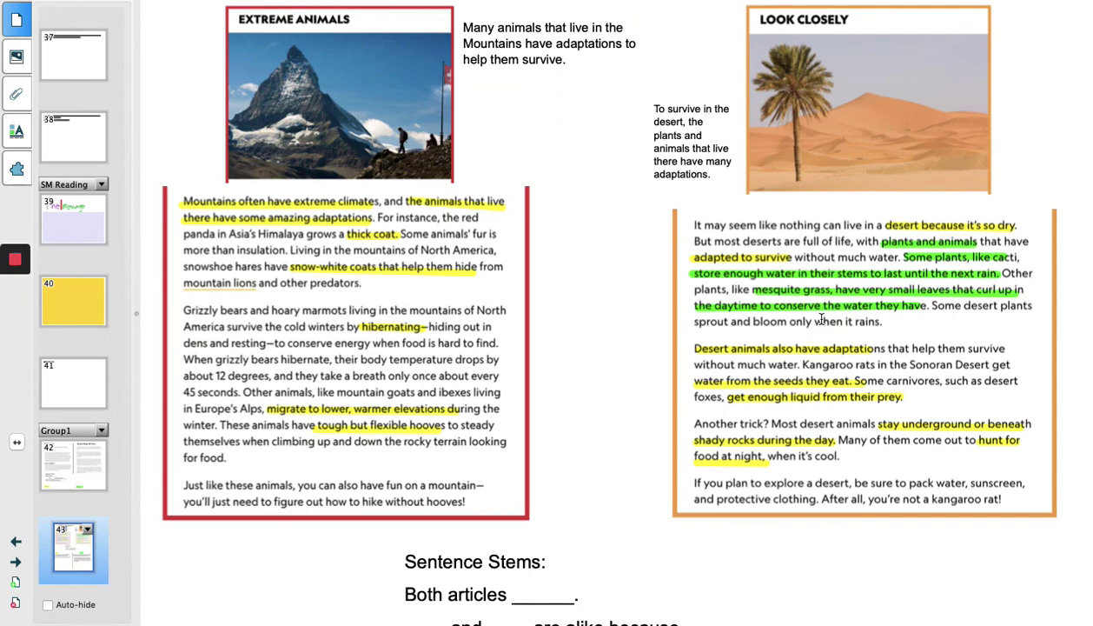
{"action": "left_click", "coordinate": [63, 454]}
{"action": "scroll", "coordinate": [358, 318], "scroll_direction": "down", "scroll_amount": 2}
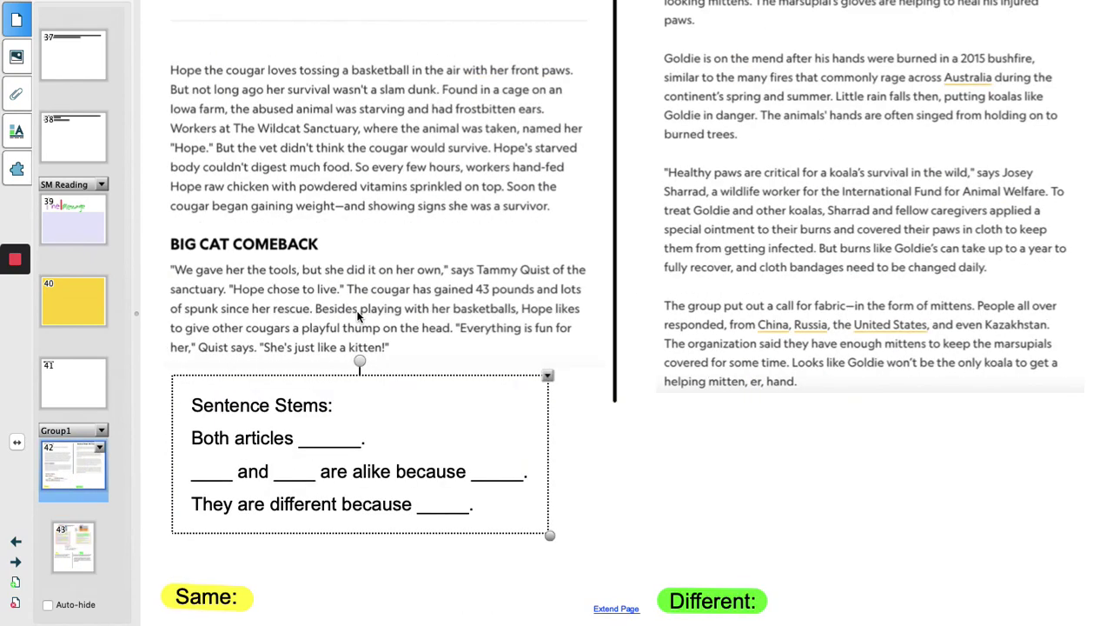
{"action": "scroll", "coordinate": [358, 317], "scroll_direction": "up", "scroll_amount": 2}
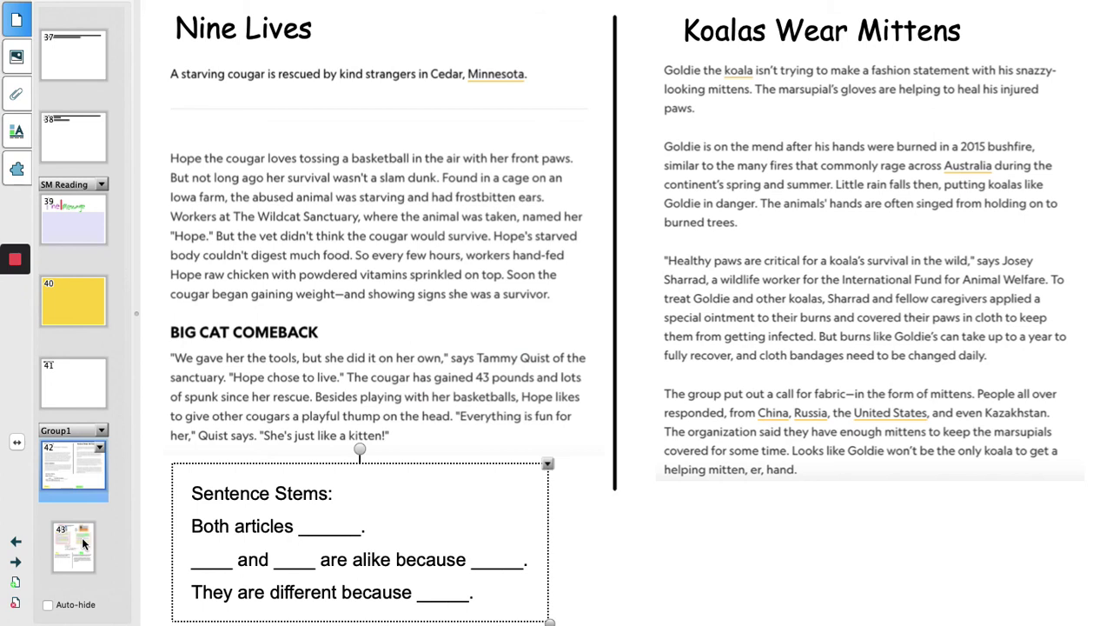
{"action": "mouse_move", "coordinate": [19, 322]}
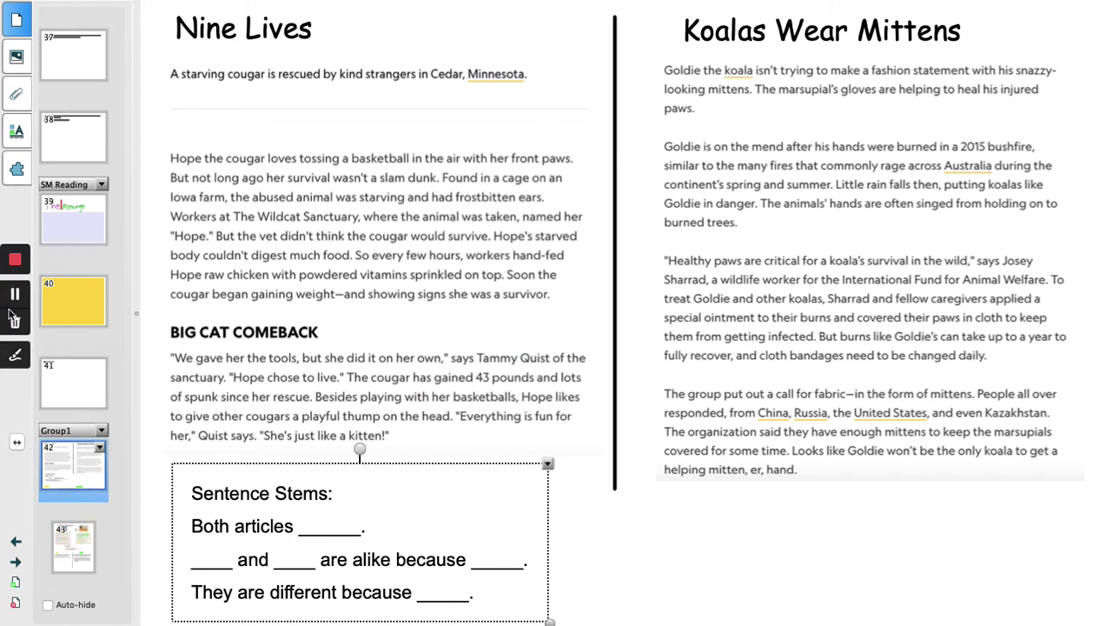